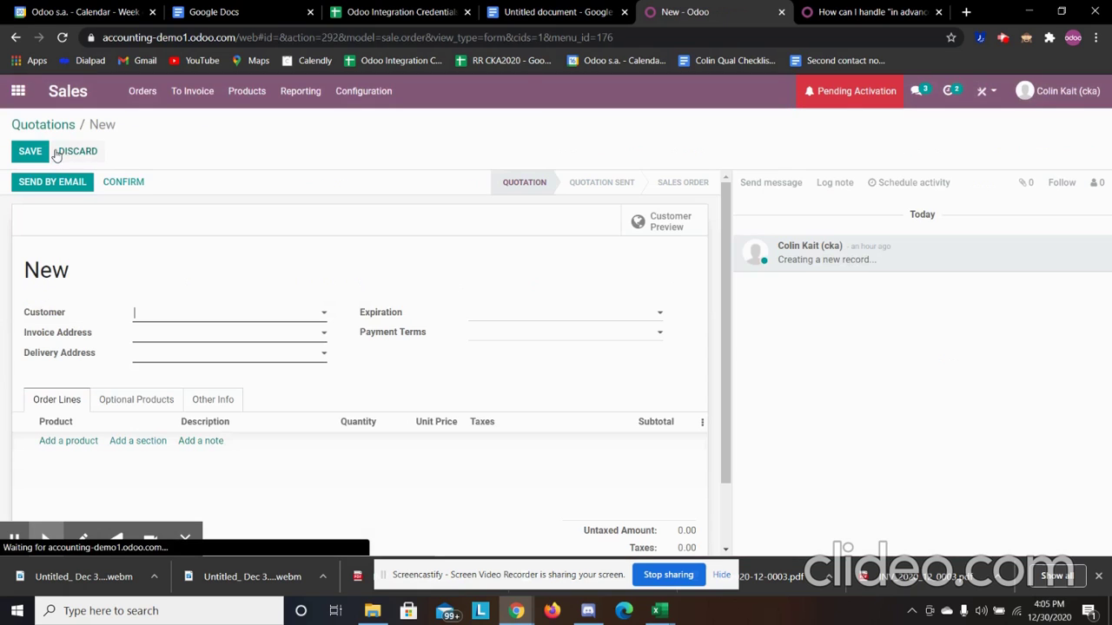
Step: Choose the customer, add a Test Product #1 line at 100.00 with 15% tax, and save
left_click(224, 318)
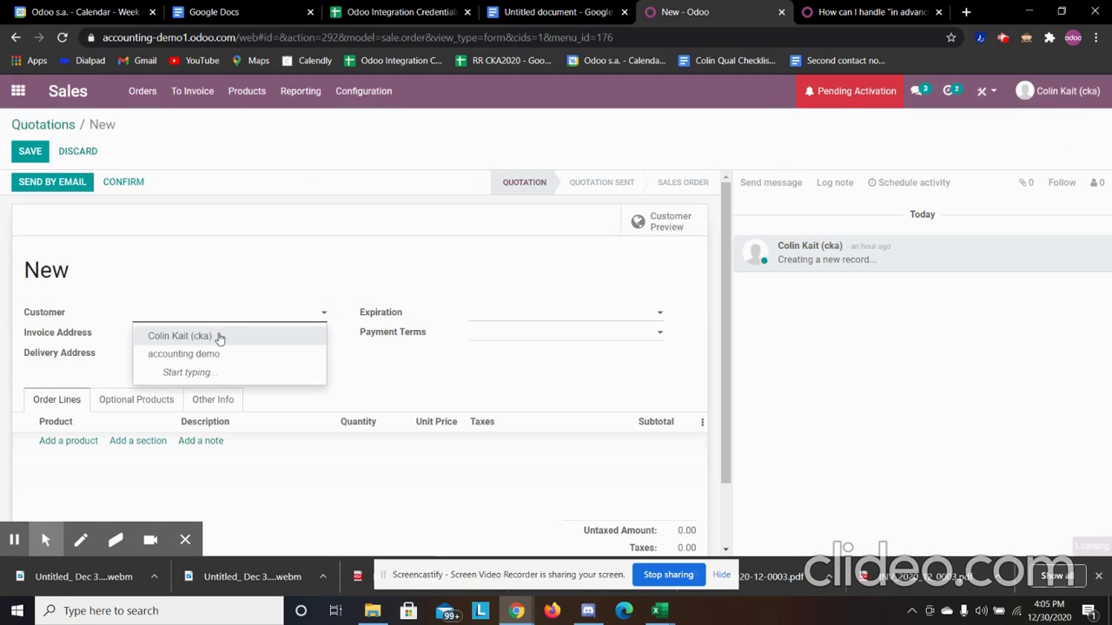
left_click(218, 338)
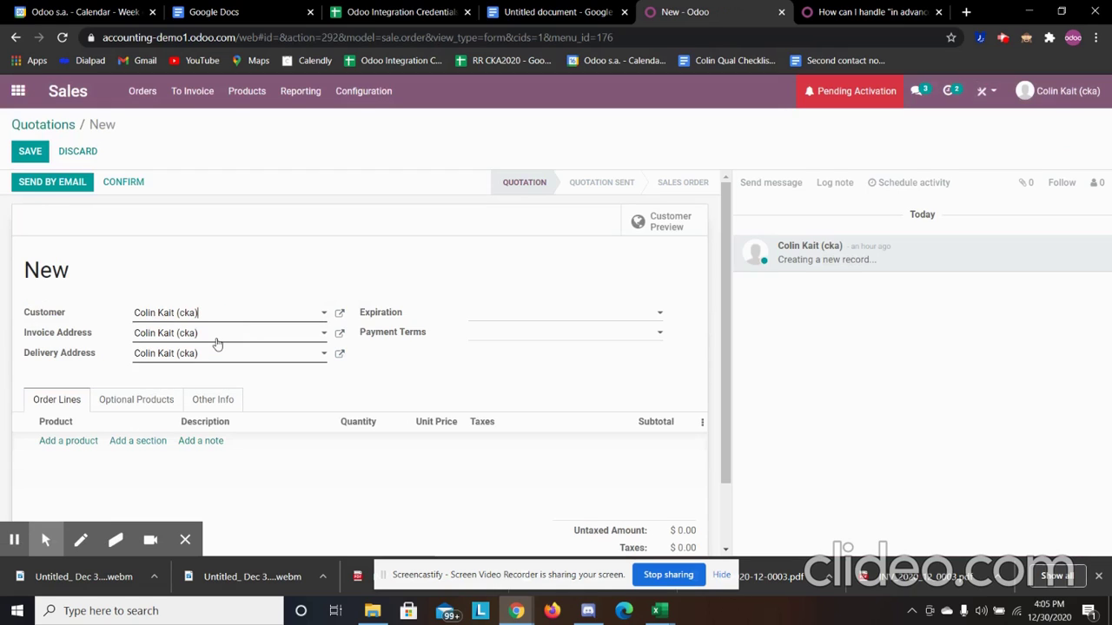
left_click(81, 441)
left_click(85, 445)
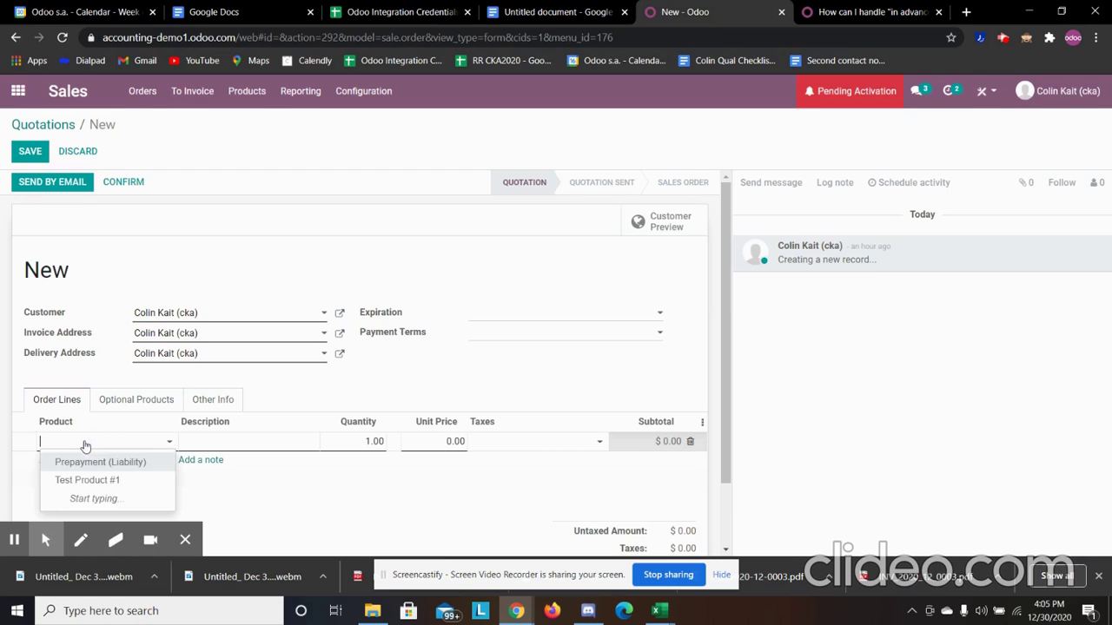
left_click(117, 482)
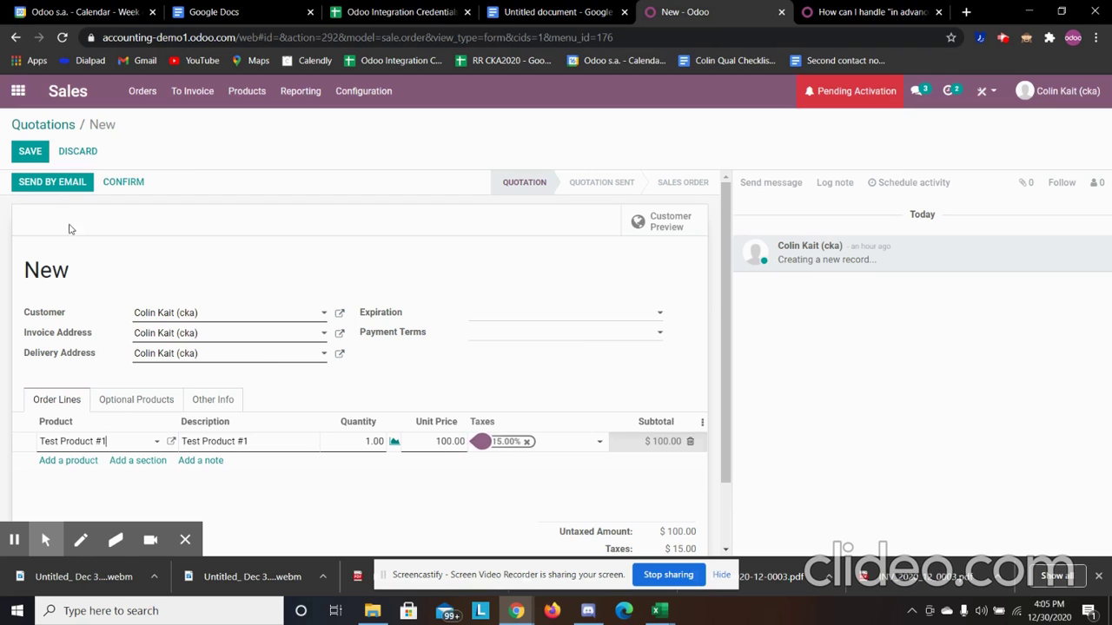
left_click(30, 151)
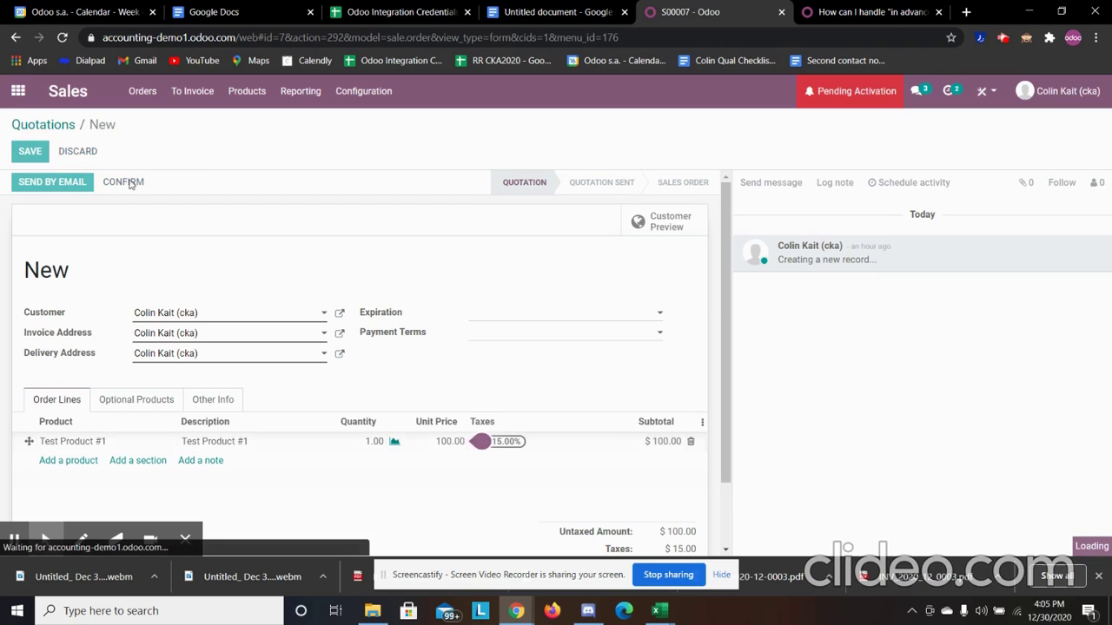
left_click(73, 187)
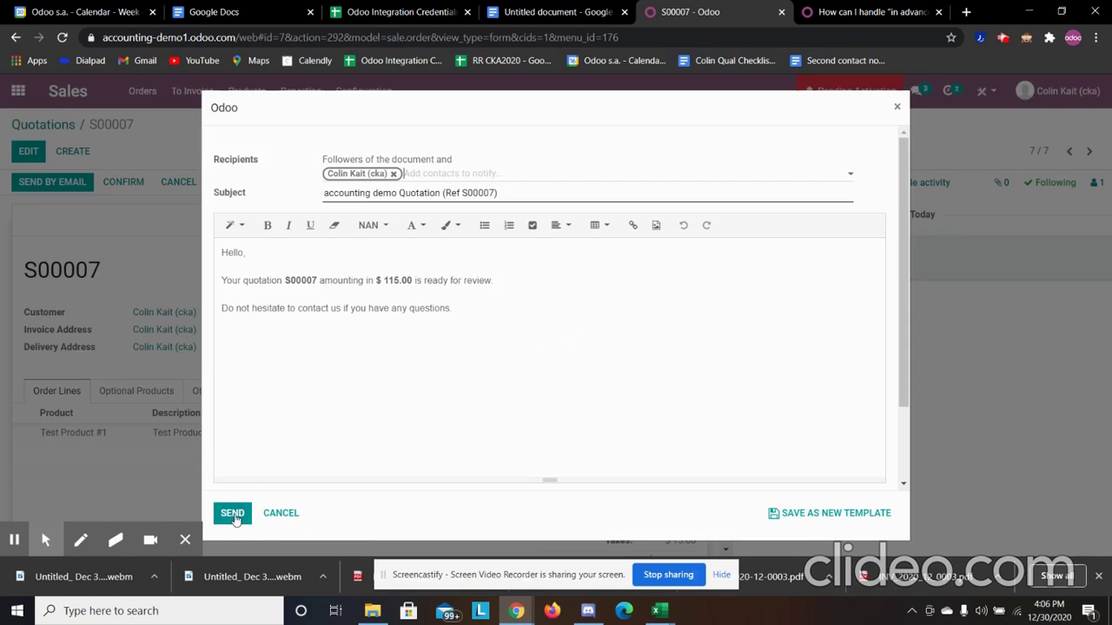
Step: E-mail quotation S00007 and open its $115.00 customer preview
left_click(232, 512)
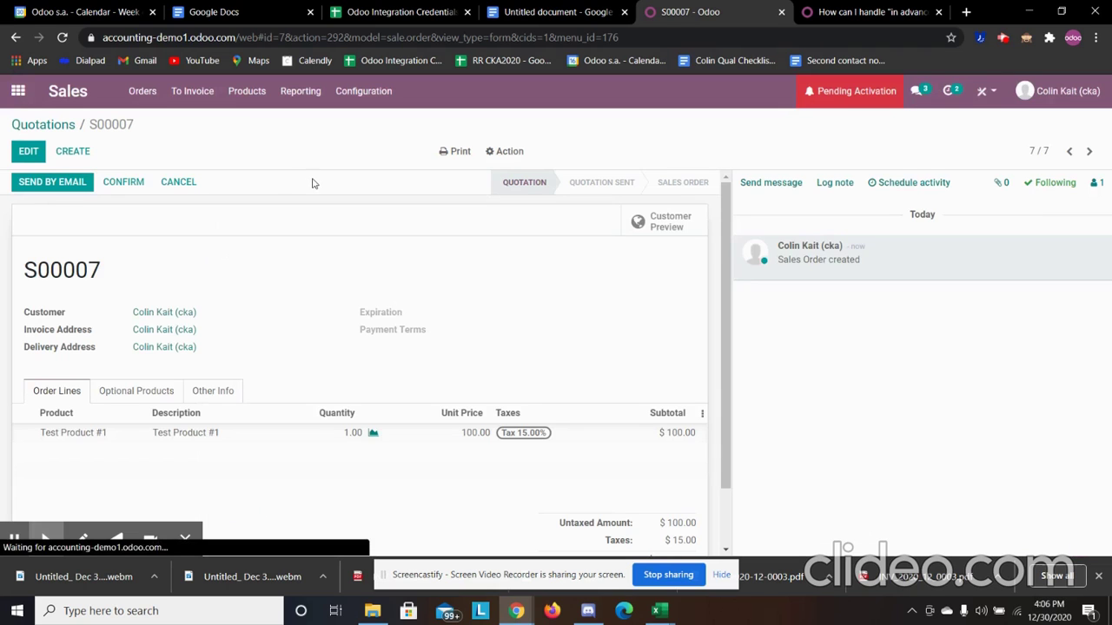
left_click(654, 228)
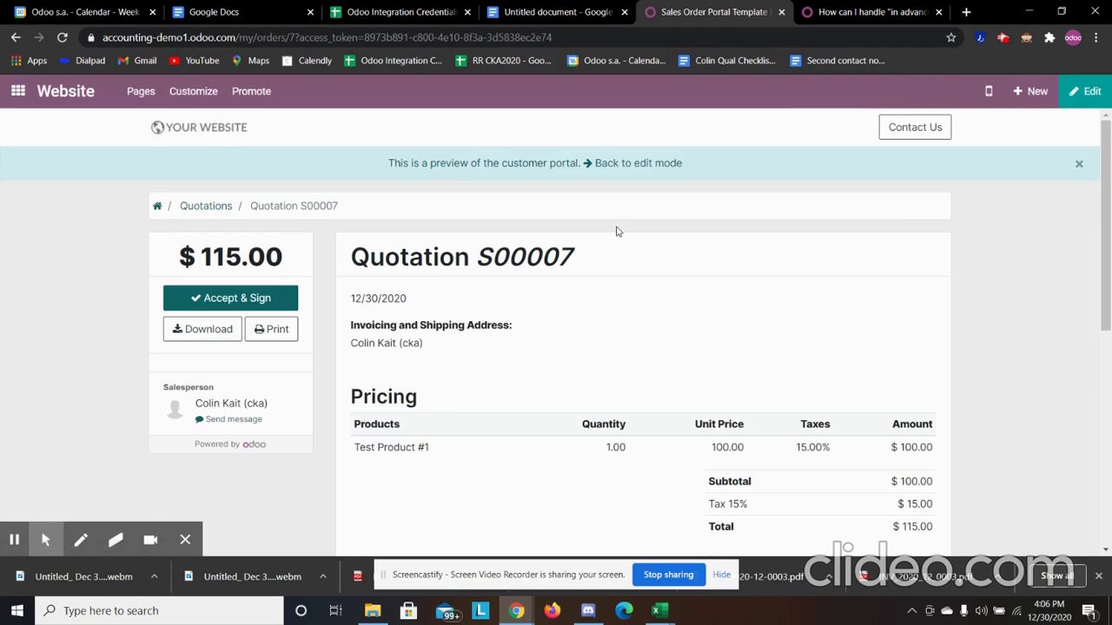
Step: Draw a signature to accept S00007 in the portal, then return to the sales order
left_click(239, 297)
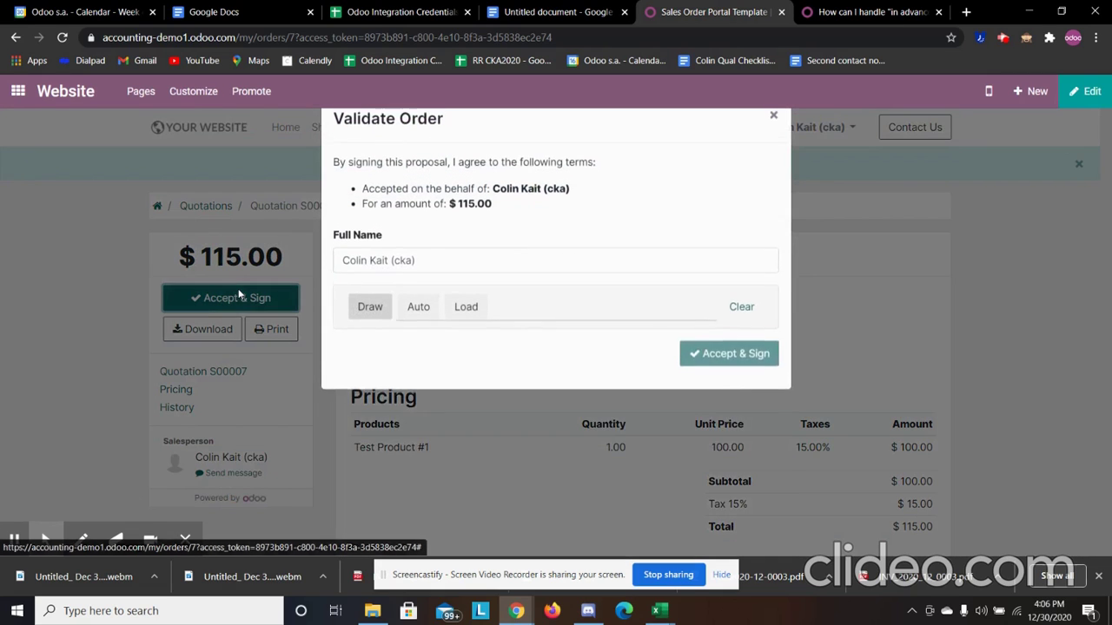
mouse_move(412, 390)
left_mouse_down()
mouse_move(673, 365)
mouse_move(711, 380)
left_mouse_up()
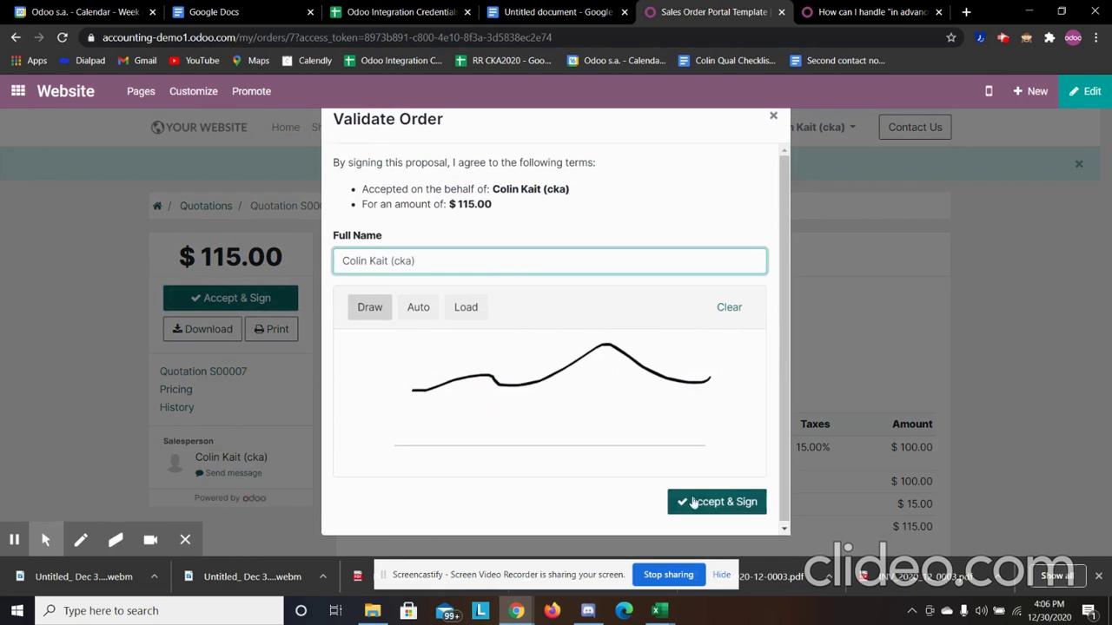
left_click(710, 500)
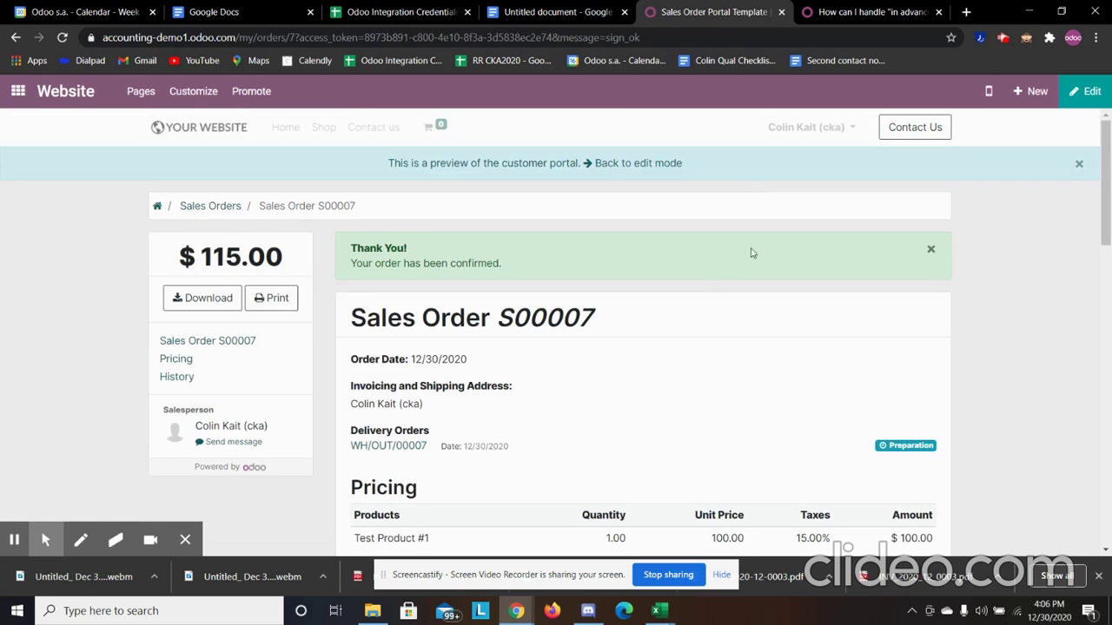
left_click(650, 164)
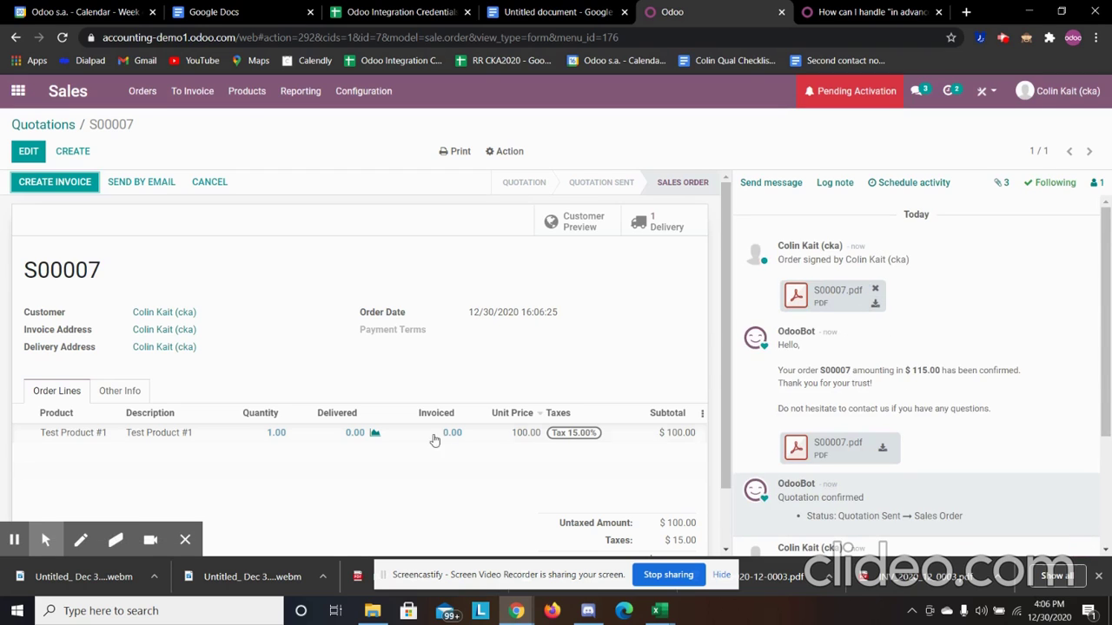
Step: Create a 50% percentage down payment invoice for S00007: $50.00 plus 15% tax
scroll(425, 469, "down", 2)
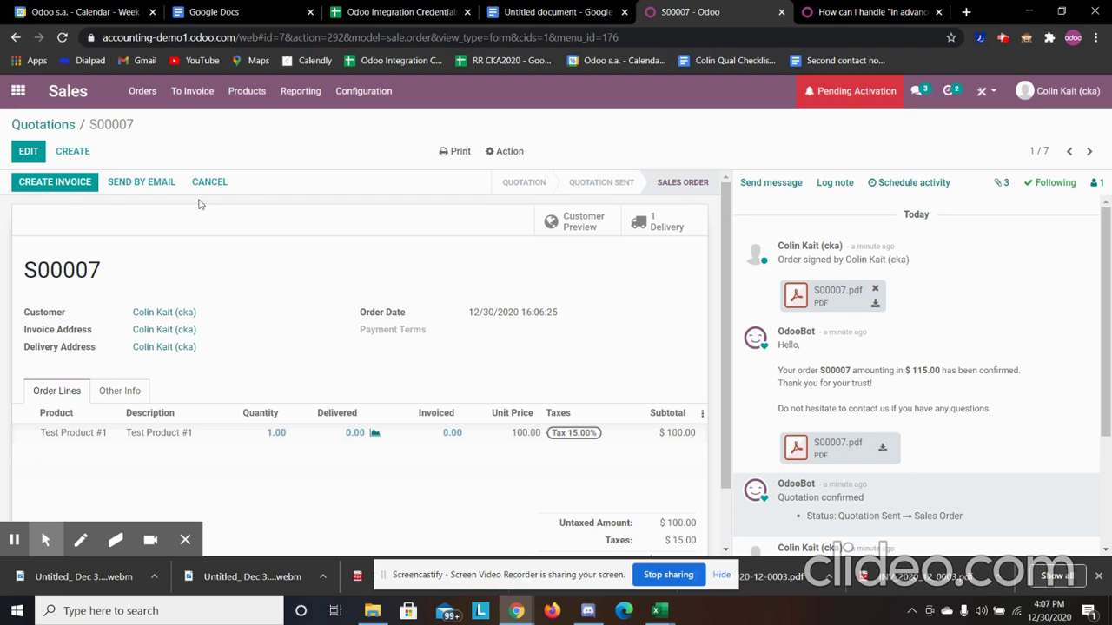
left_click(55, 184)
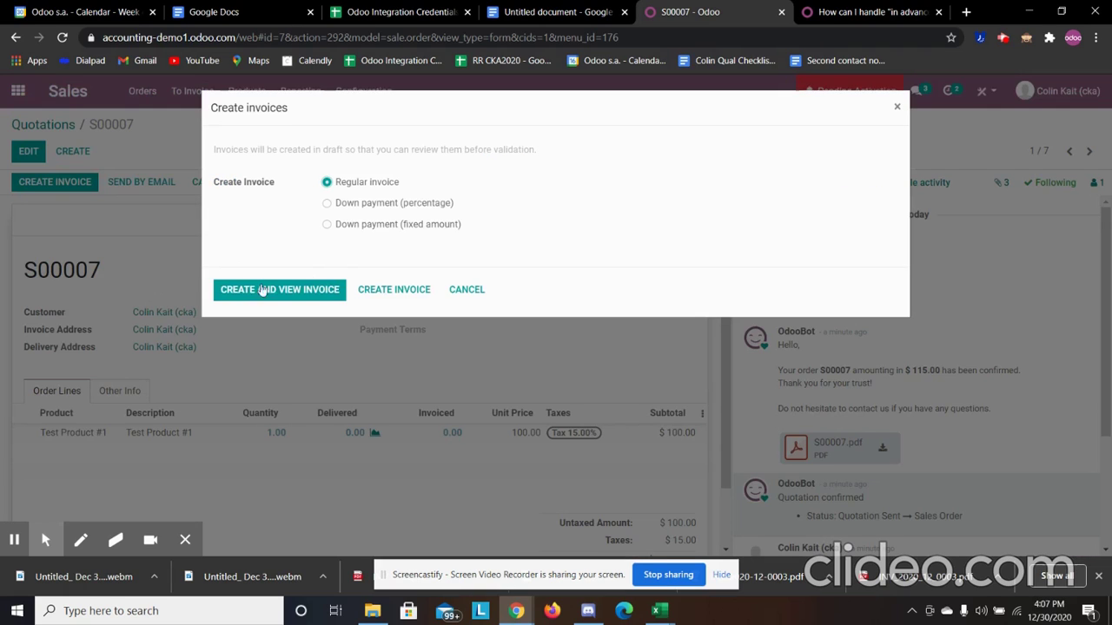
left_click(330, 205)
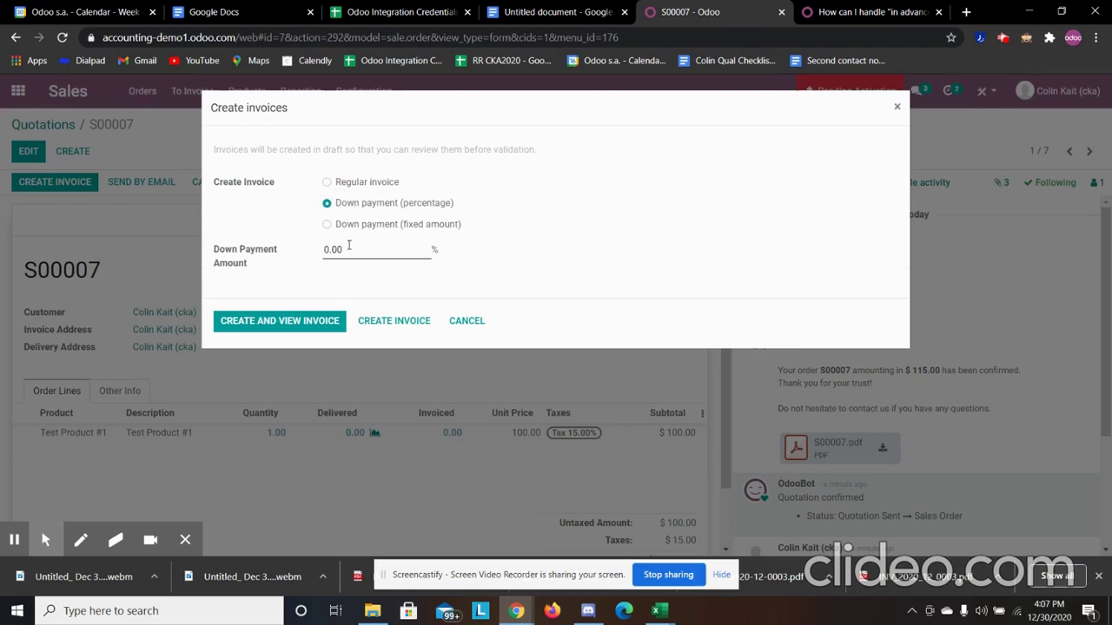
double_click(347, 248)
type("50")
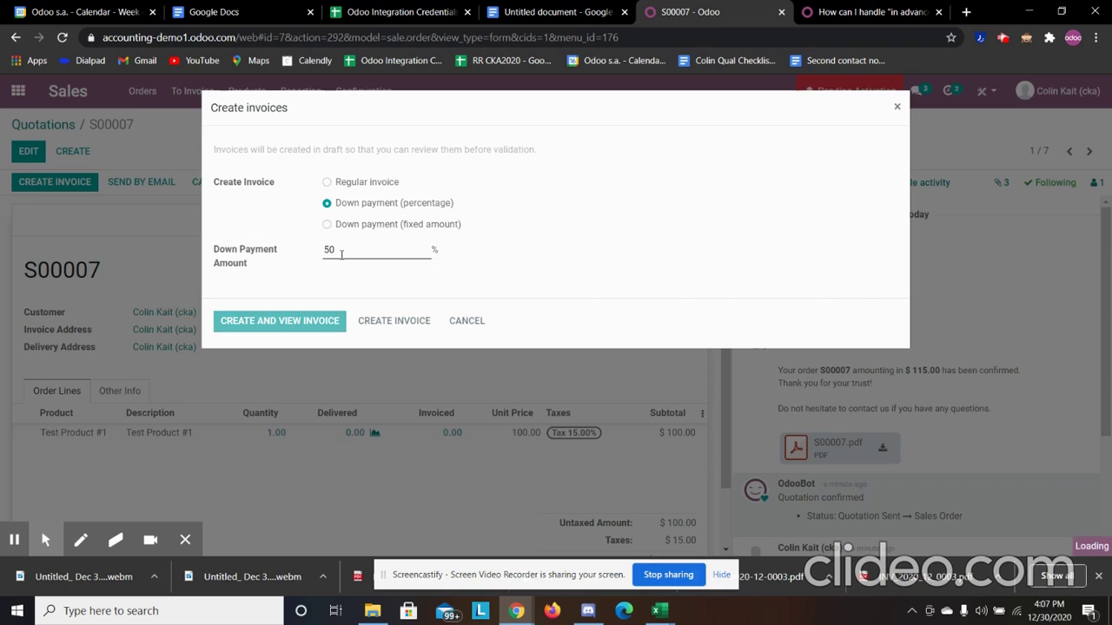
key("Return")
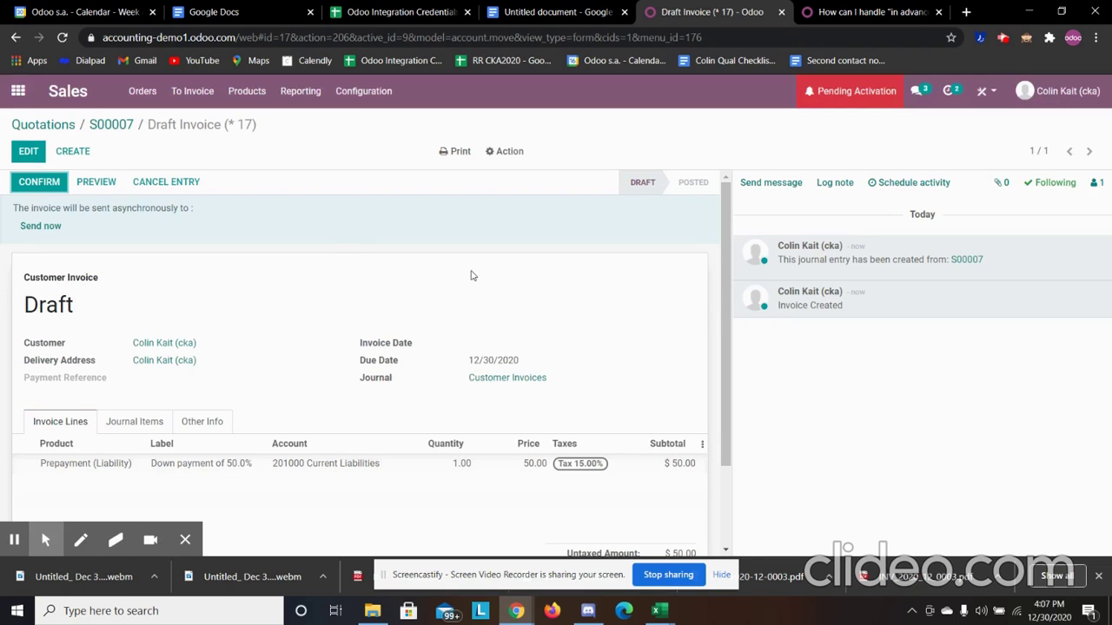
Step: Check the $57.50 total and confirm the draft invoice as INV/2020/12/0006
scroll(95, 458, "down", 2)
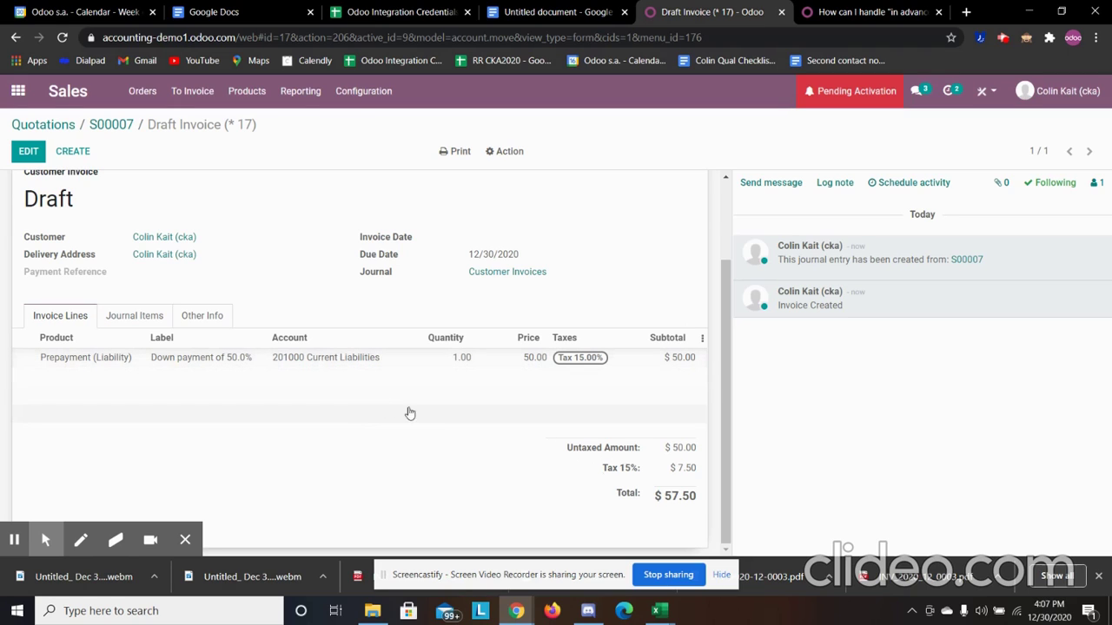
scroll(345, 405, "up", 3)
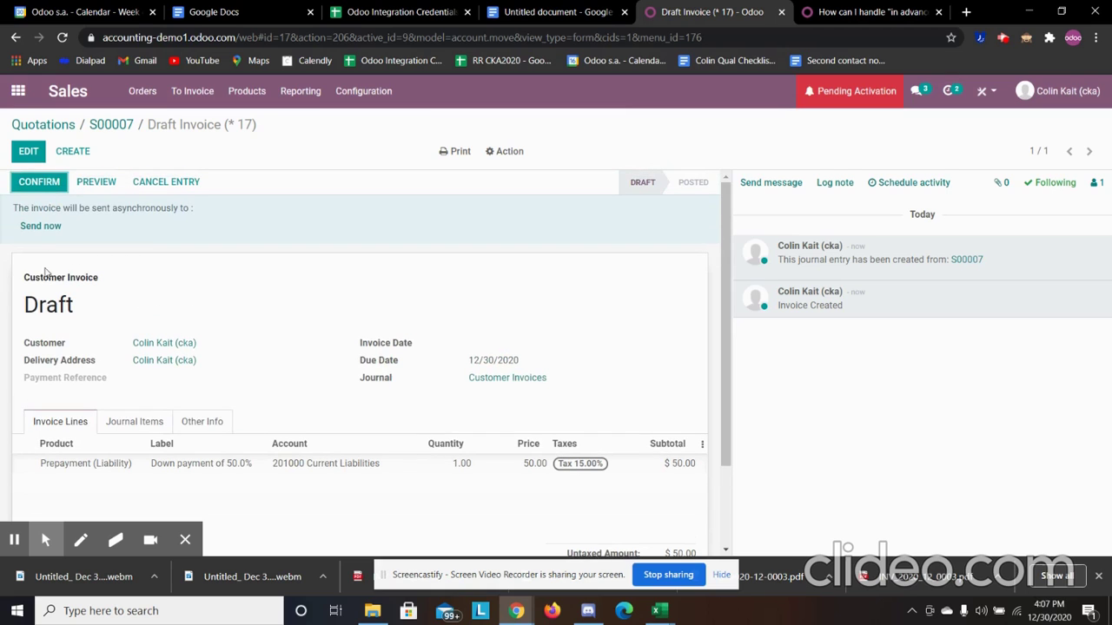
left_click(40, 190)
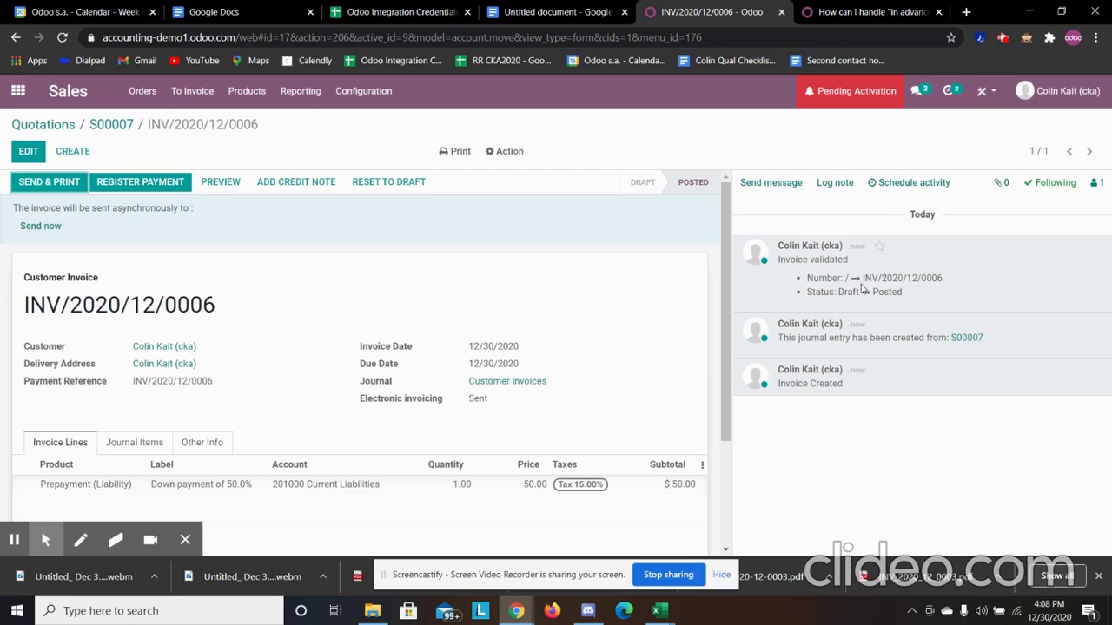
Step: Cancel the payment dialog on INV/2020/12/0006 without paying and go to Accounting
left_click(152, 181)
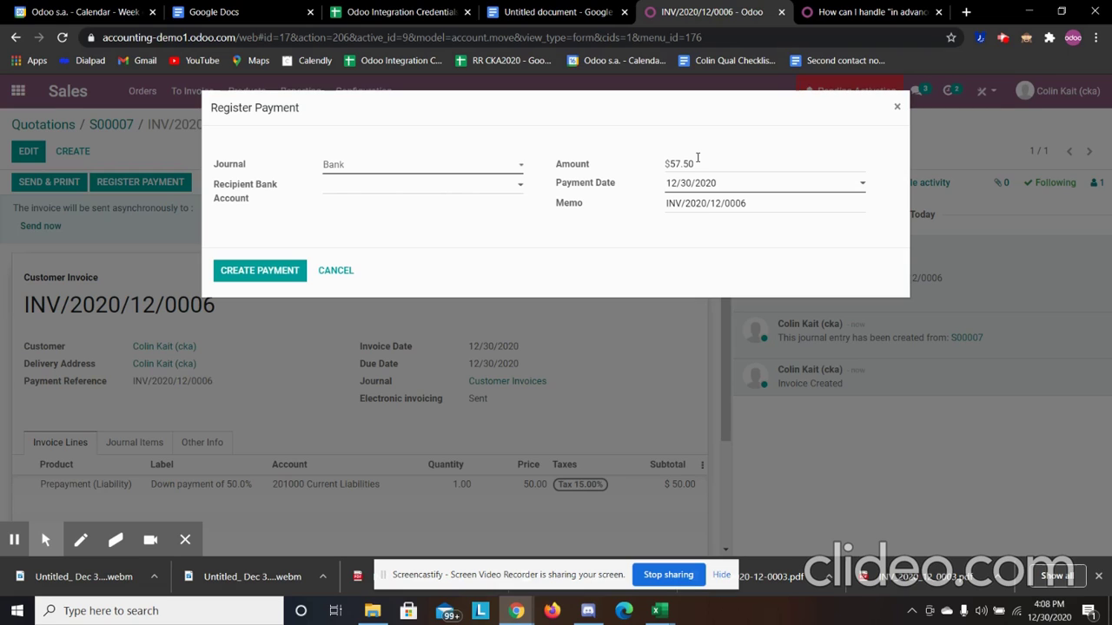
left_click(895, 108)
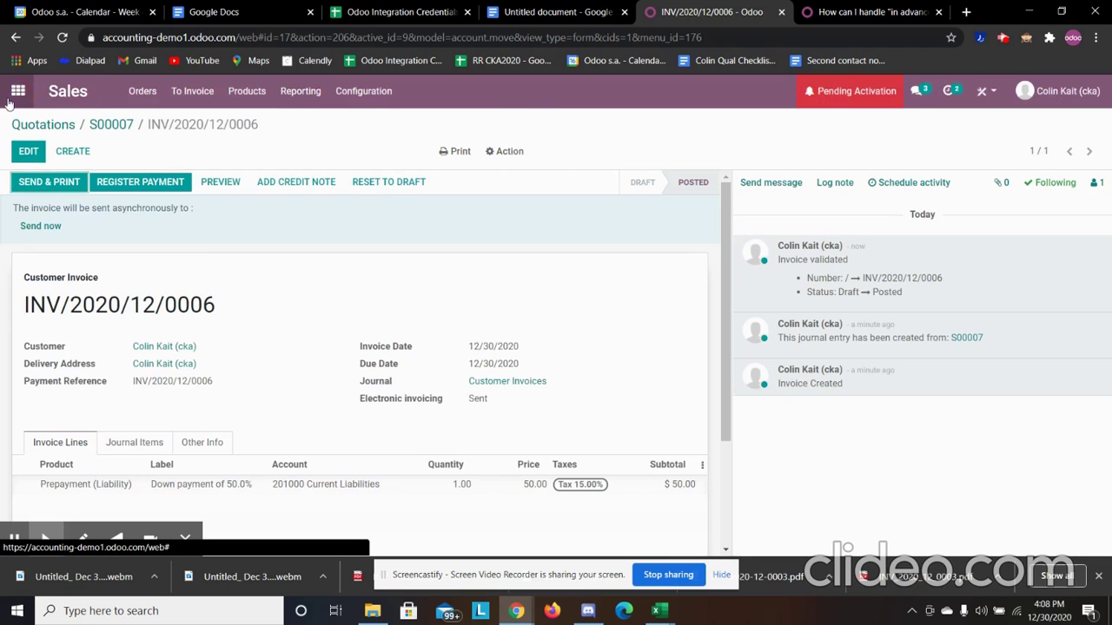
left_click(9, 100)
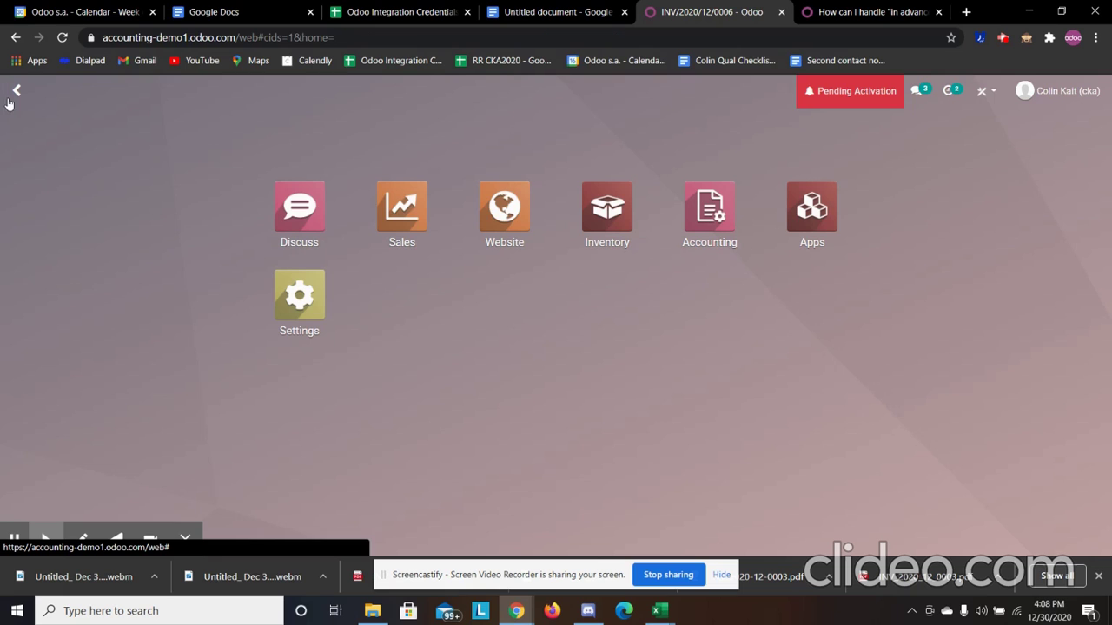
left_click(703, 224)
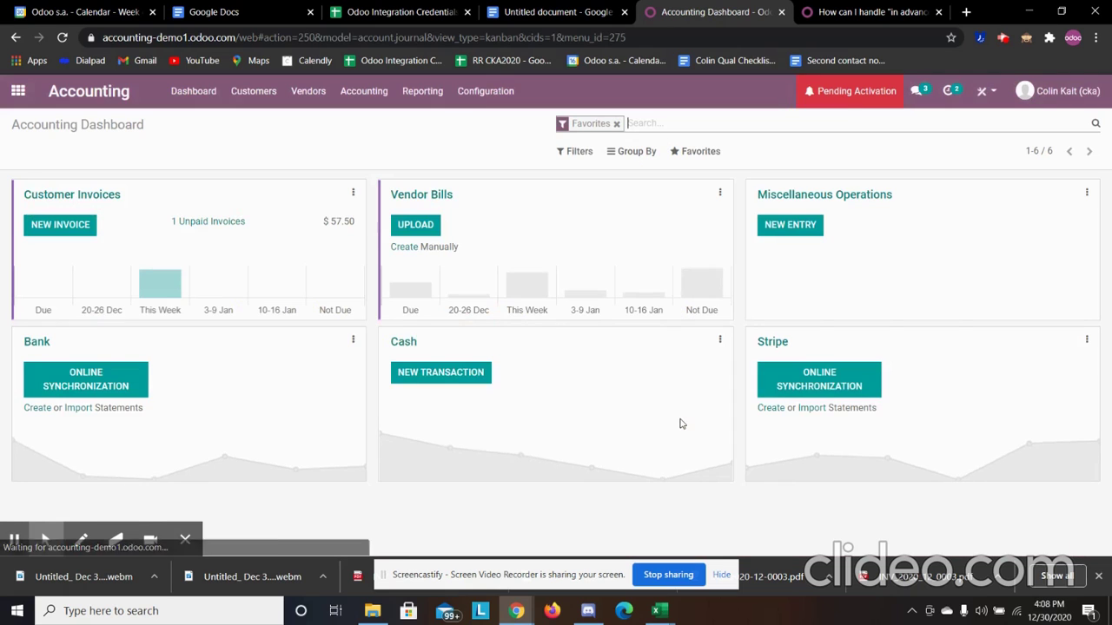
Step: Register the $57.50 payment on INV/2020/12/0006 from the unpaid invoices list
left_click(233, 222)
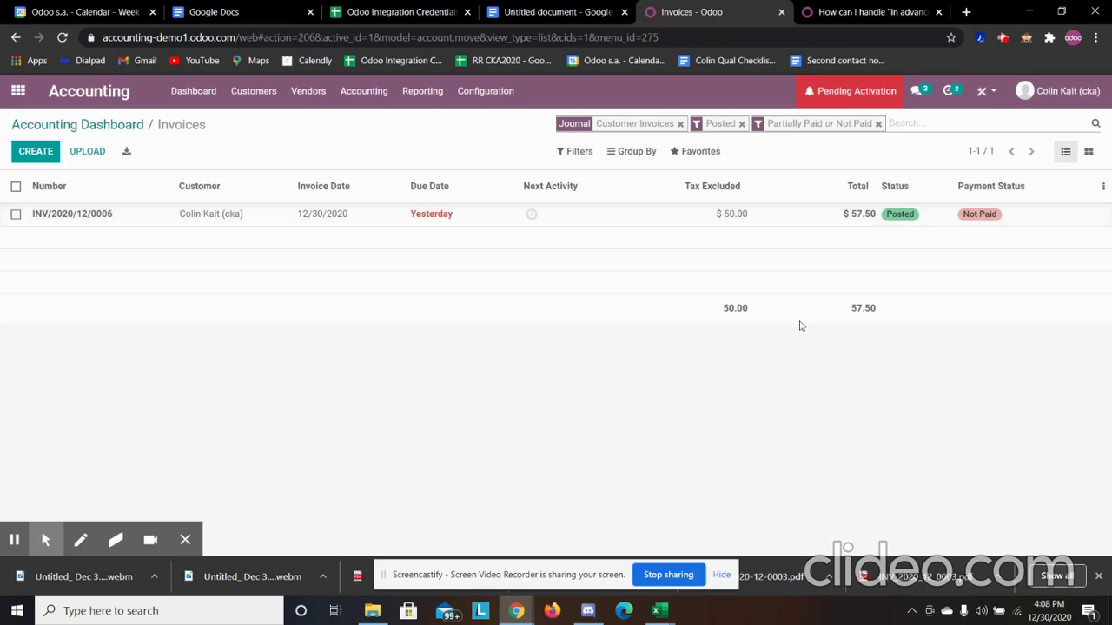
left_click(791, 218)
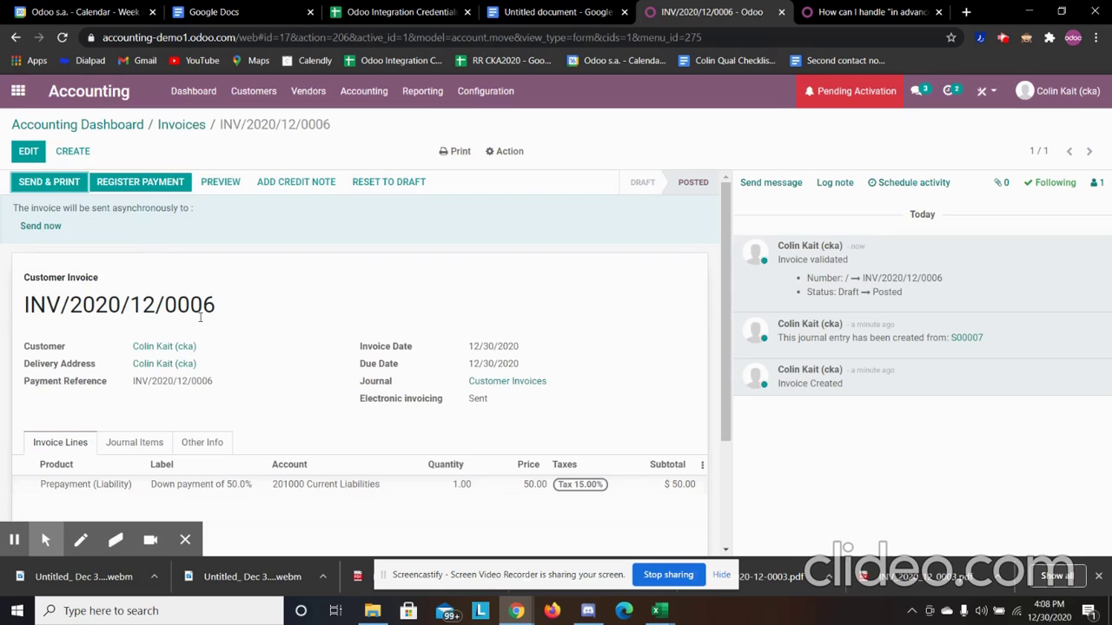
left_click(117, 183)
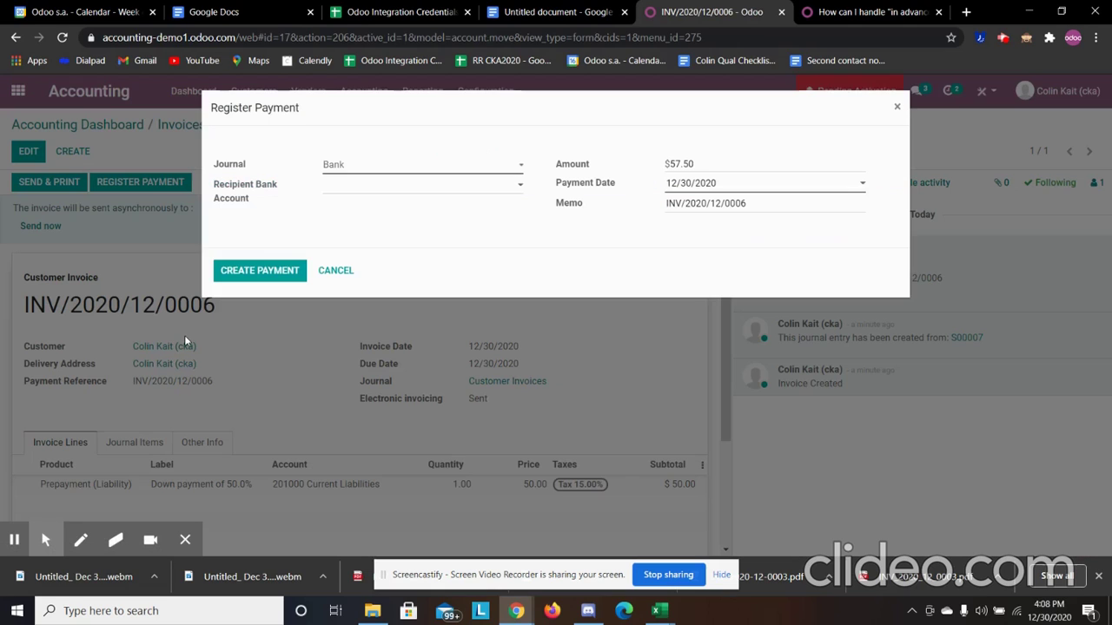
left_click(251, 272)
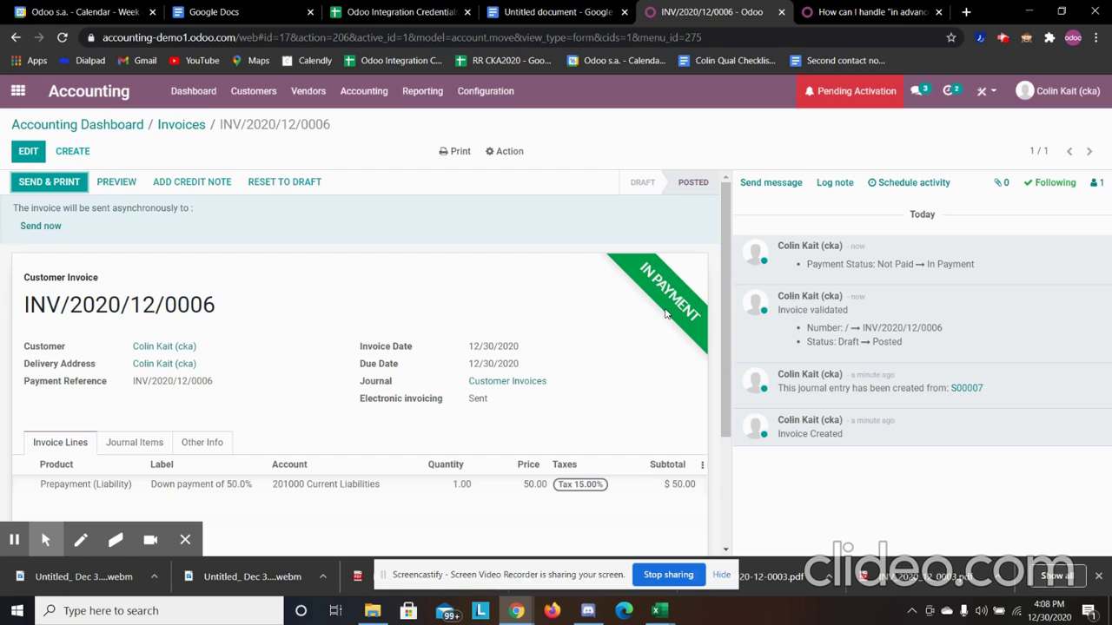
left_click(185, 126)
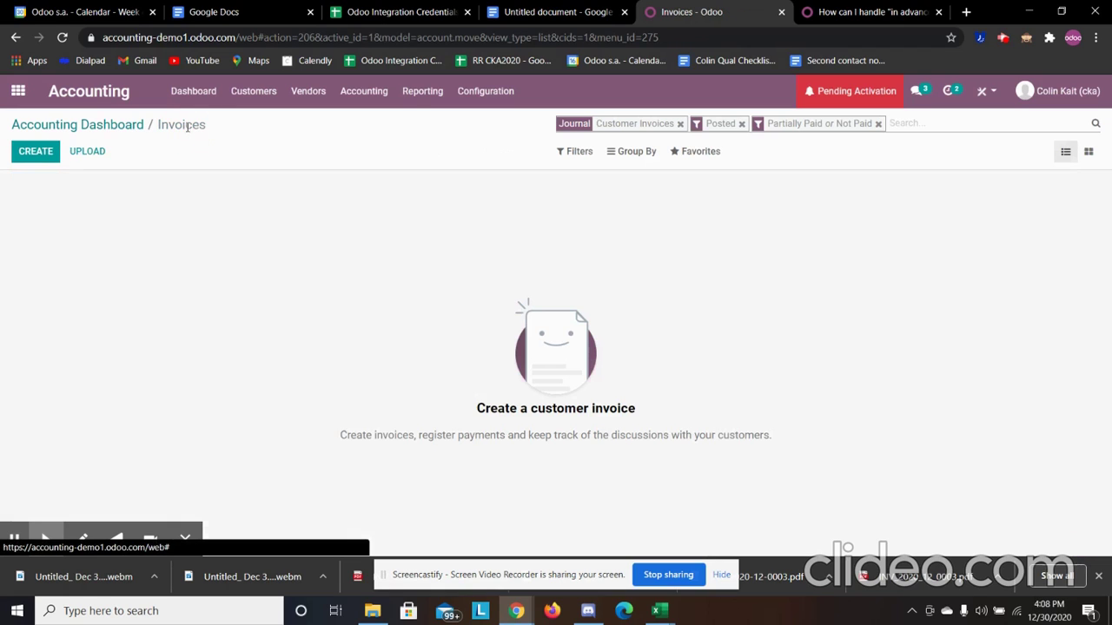
Step: Return to the Accounting Dashboard and start a new Bank journal statement
left_click(113, 124)
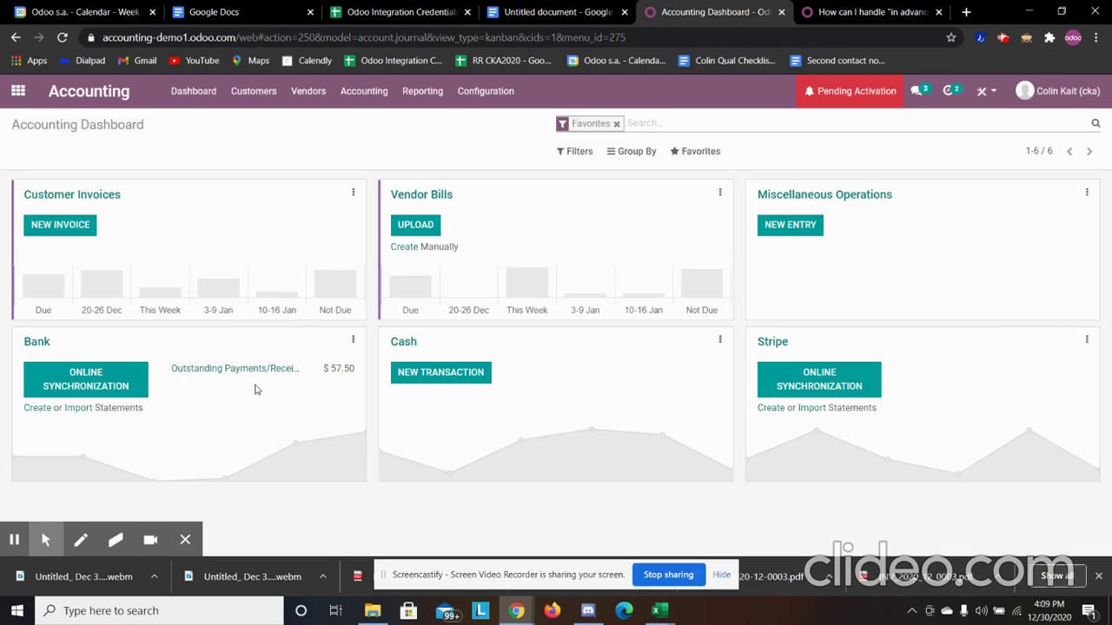
left_click(33, 409)
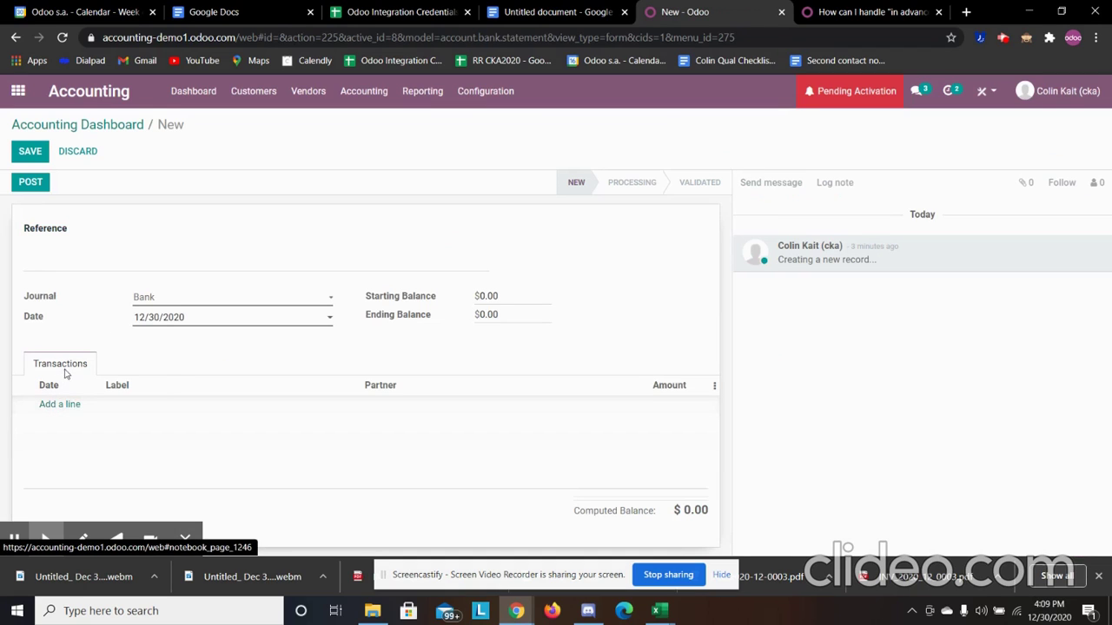
Step: Set the reference to Bank Statement 1 and add a 'deposit' line of 57.50
type("Bank")
key("Down")
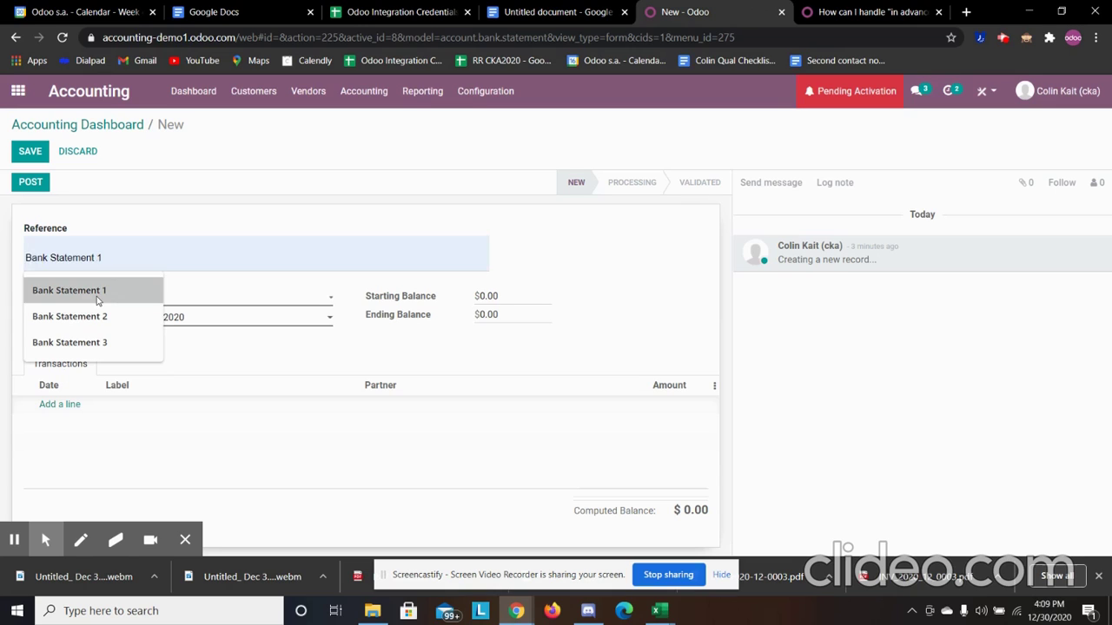
key("Return")
left_click(70, 412)
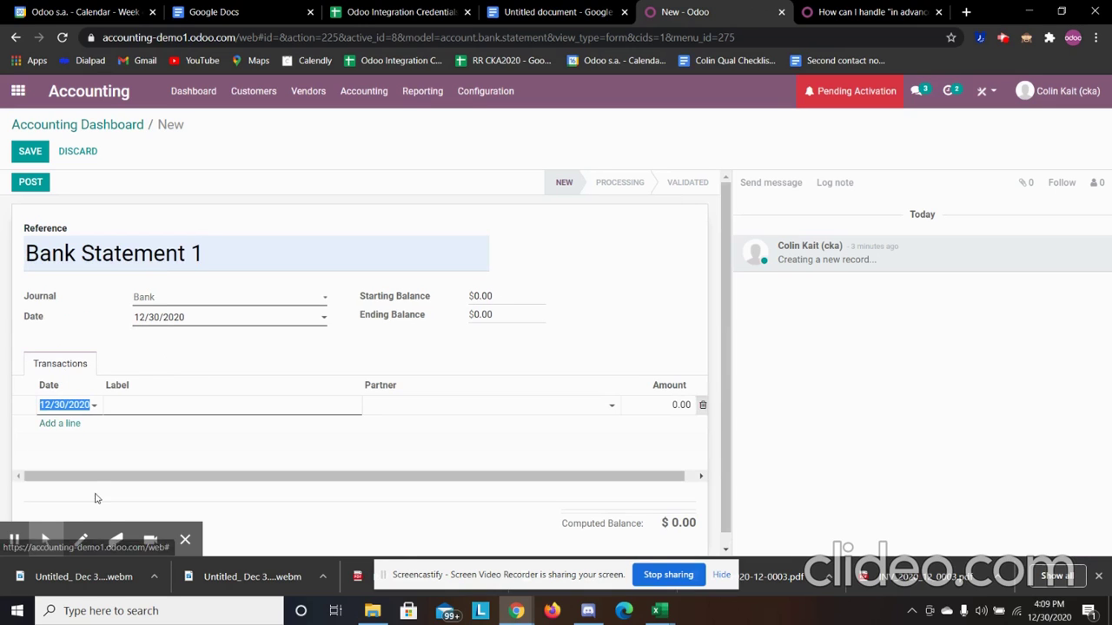
left_click(309, 406)
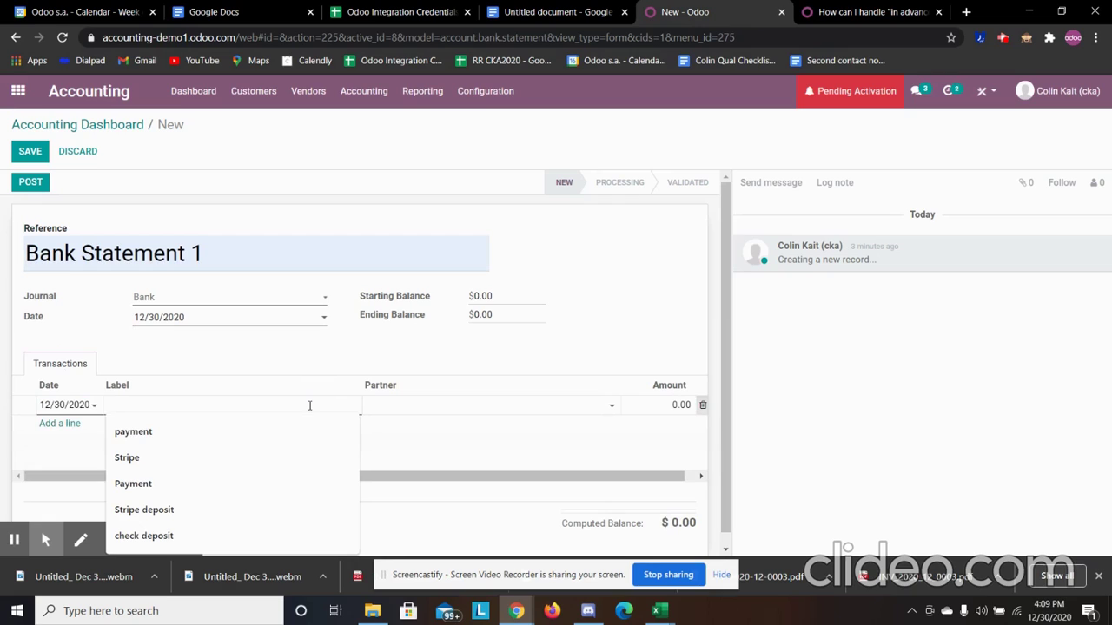
type("d")
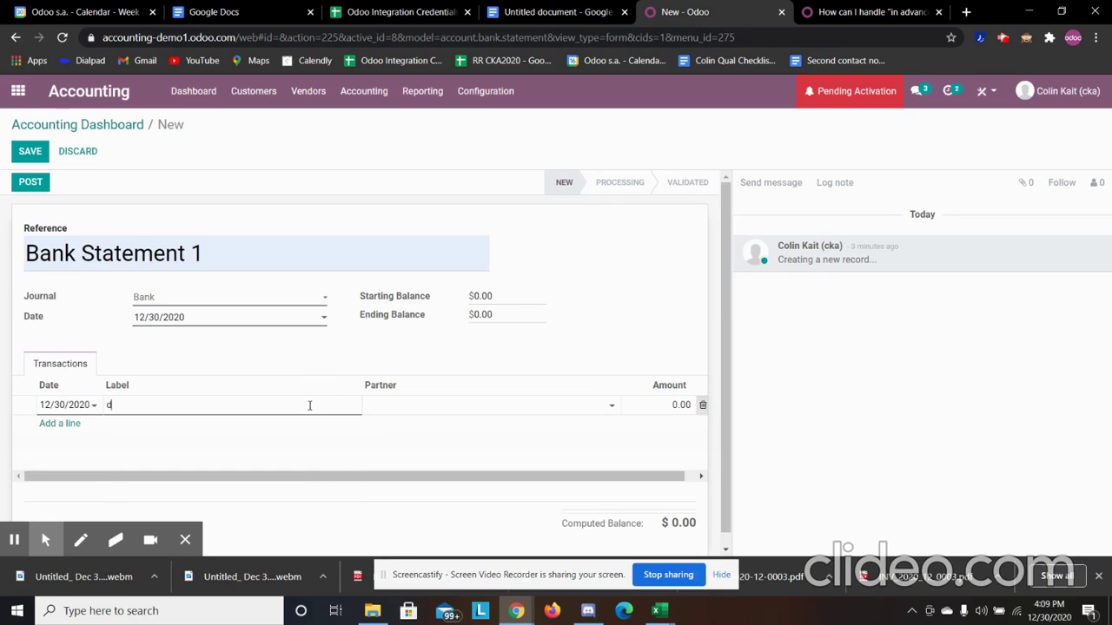
type("eposit")
left_click(651, 404)
key("BackSpace")
type(".5")
Step: Set the ending balance to 57.50, then save and post the statement
left_click(508, 314)
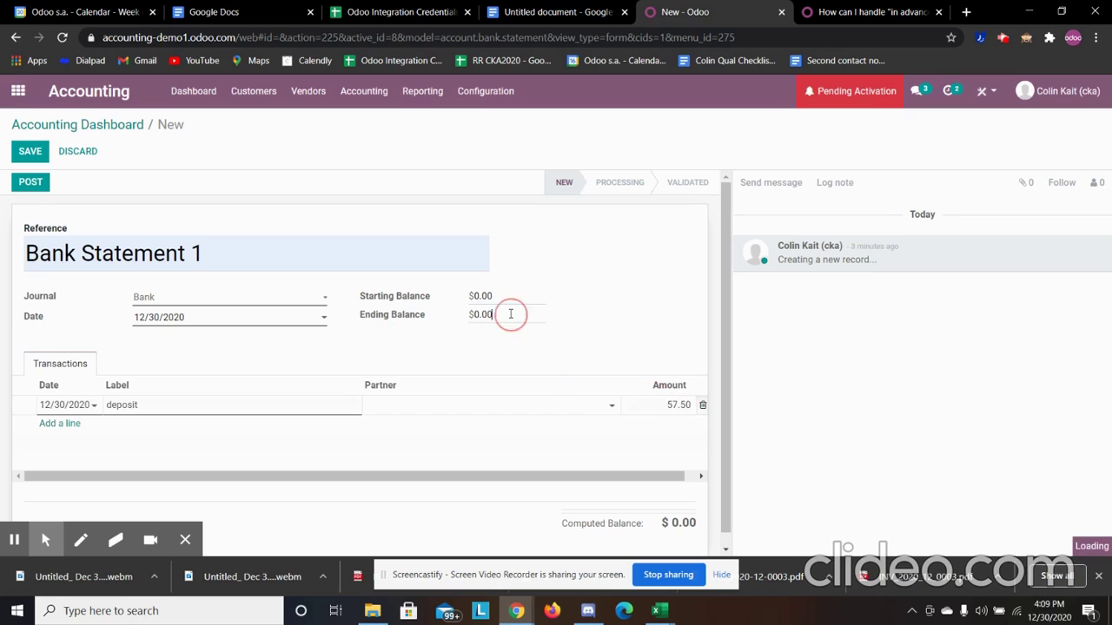
double_click(510, 313)
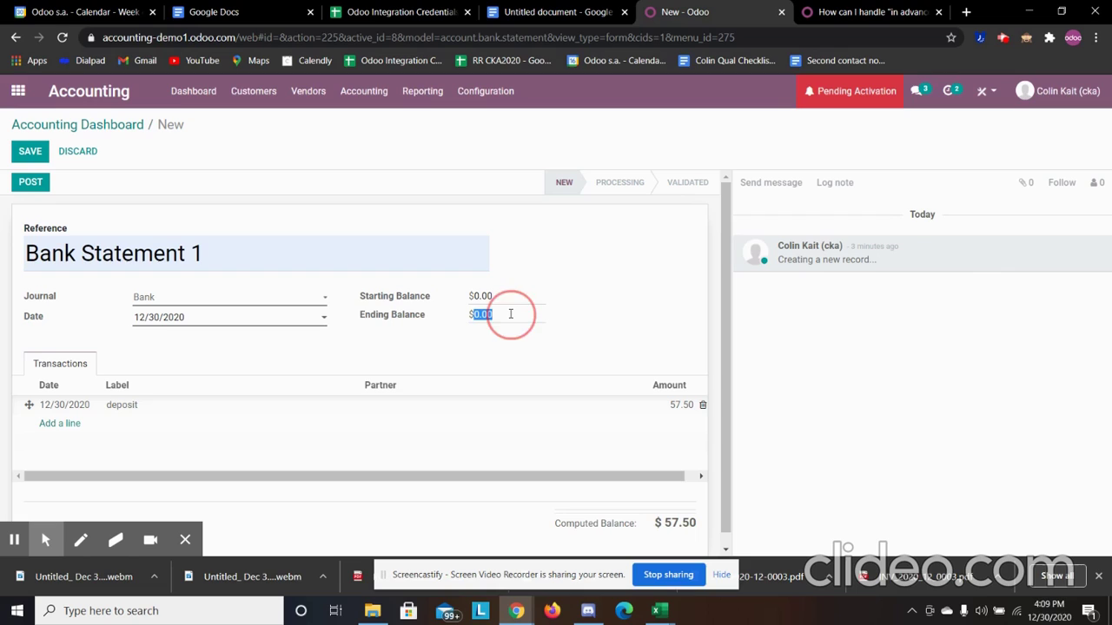
type("57.50")
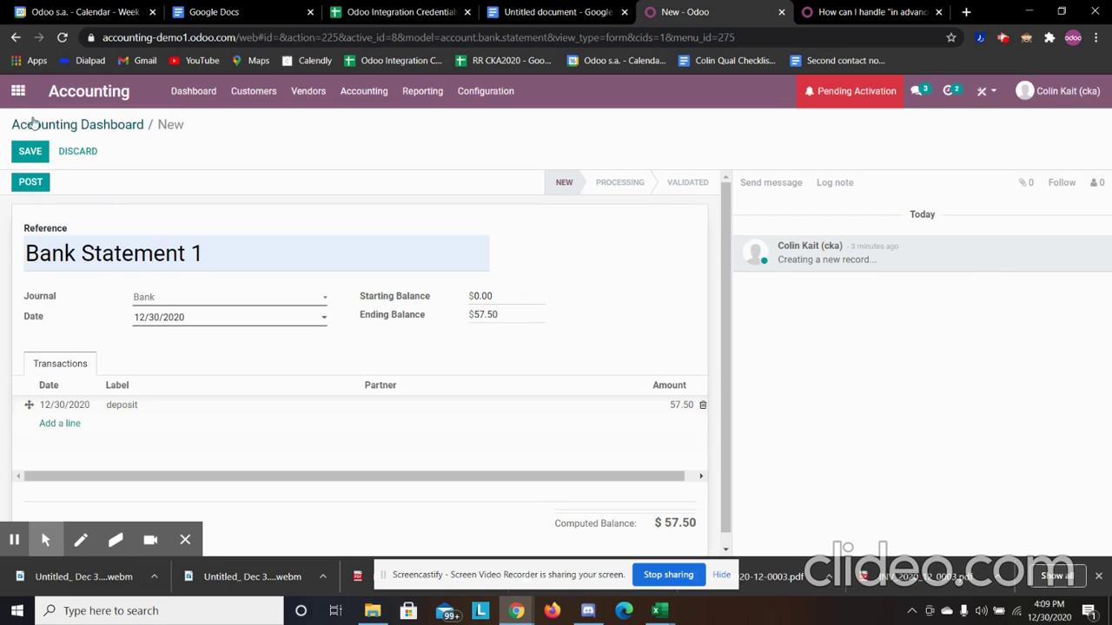
left_click(29, 151)
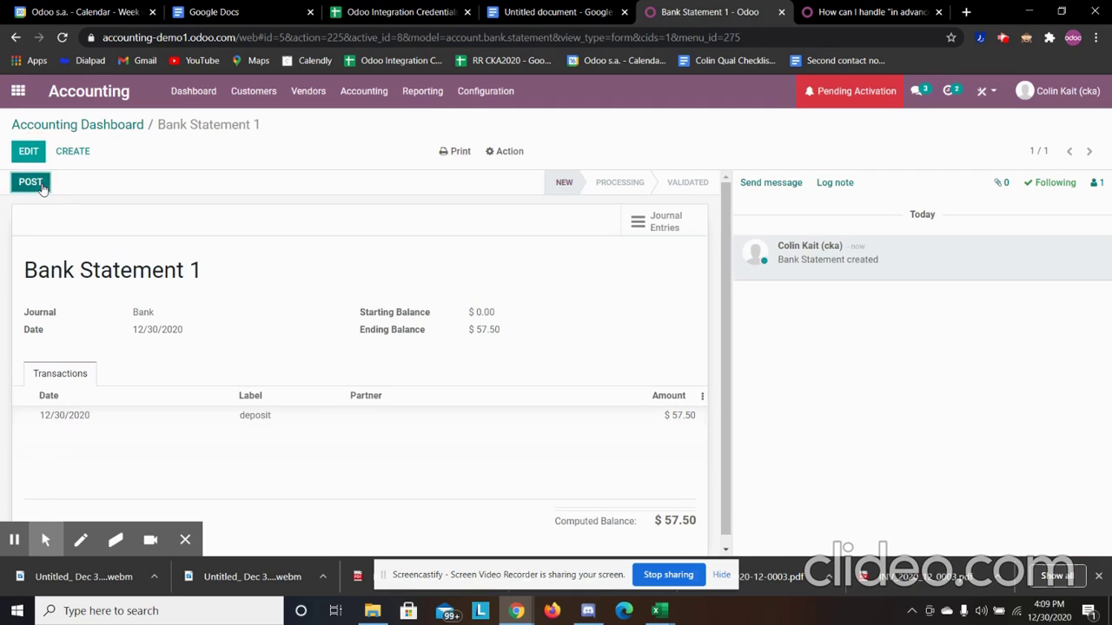
left_click(40, 186)
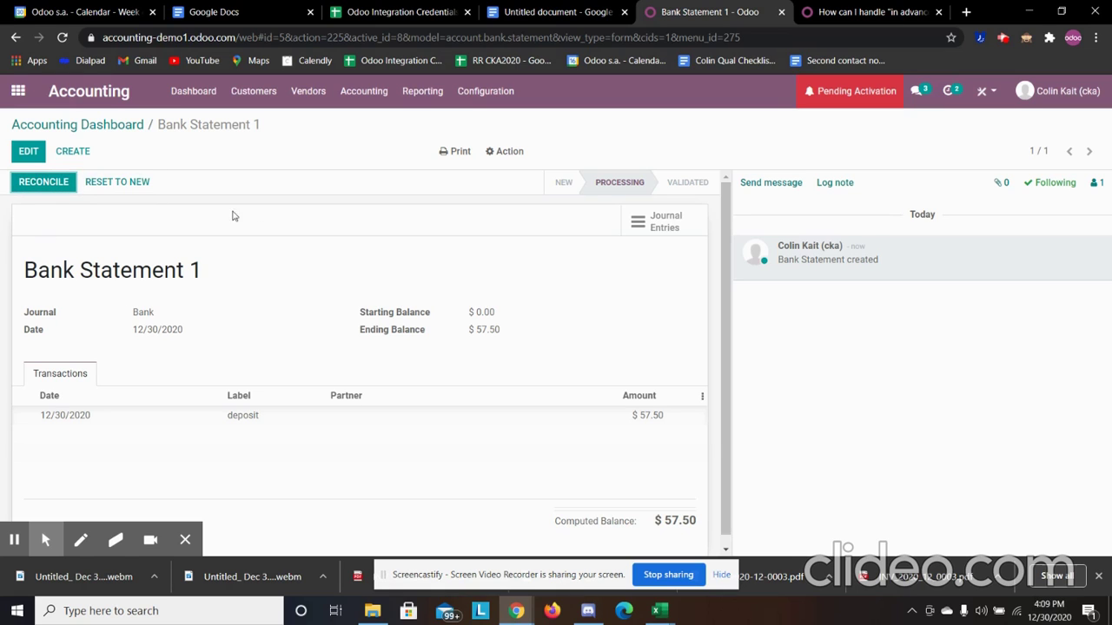
left_click(104, 128)
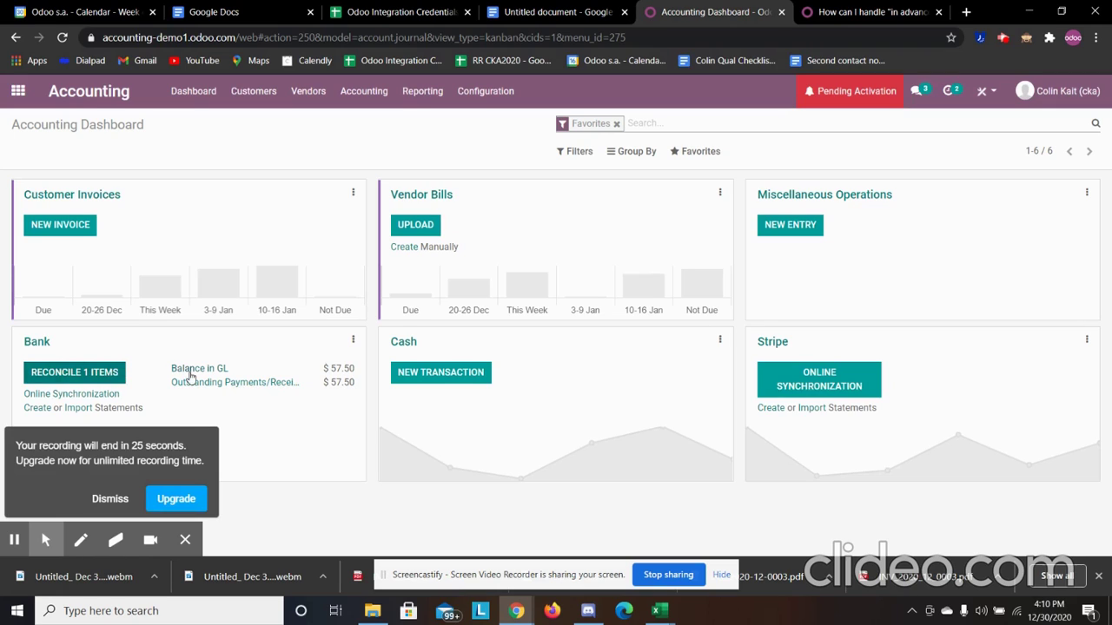
left_click(110, 499)
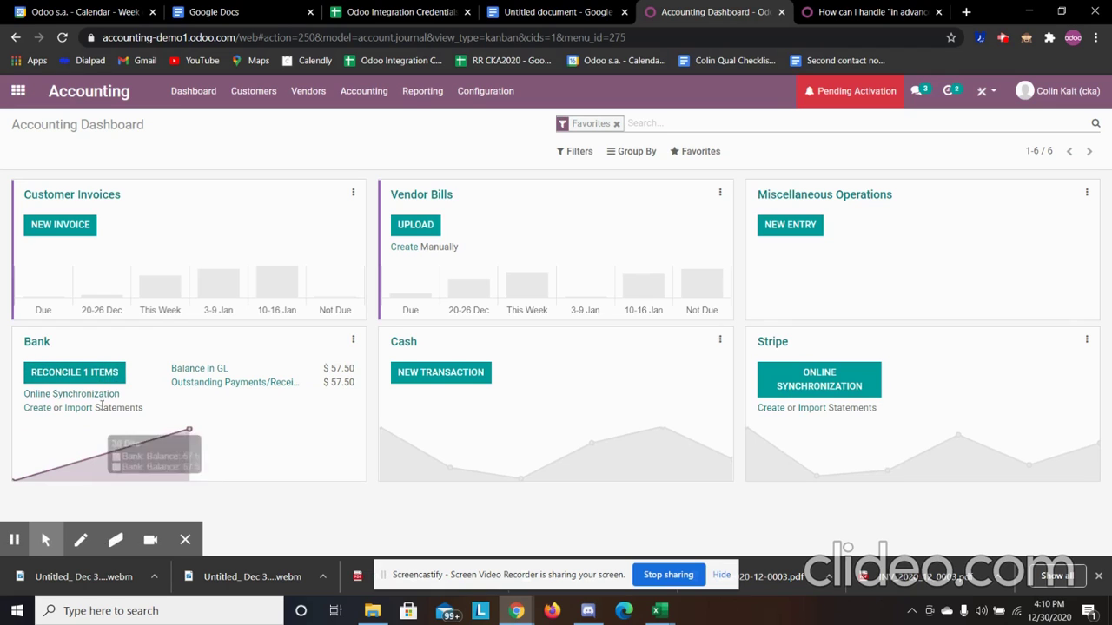
Step: Match the $57.50 deposit with the customer payment and validate the reconciliation
left_click(75, 372)
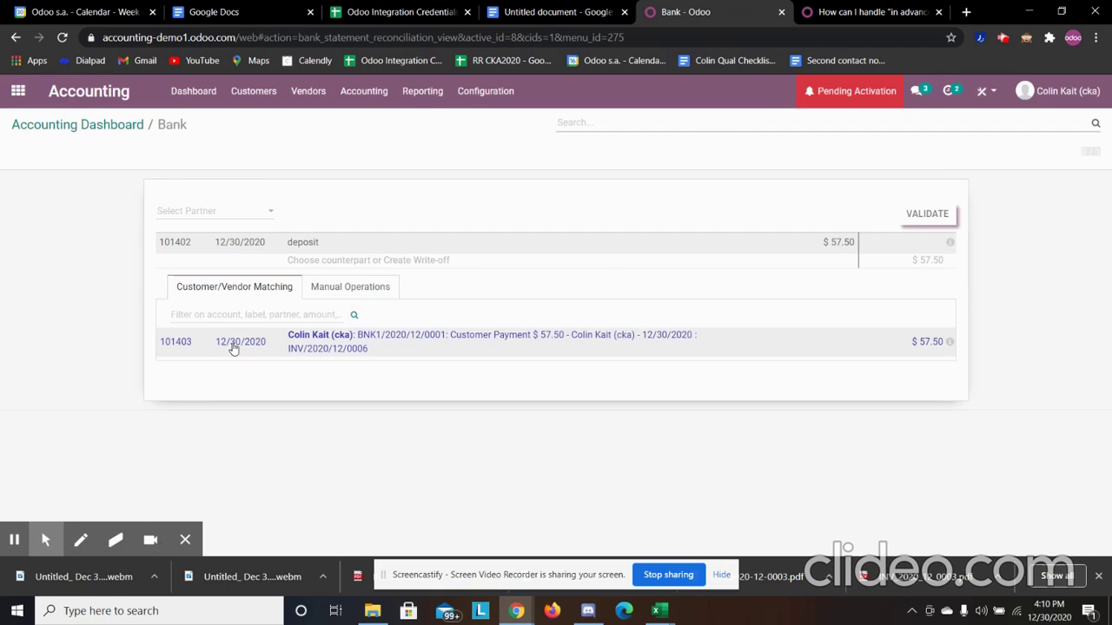
left_click(437, 342)
left_click(935, 218)
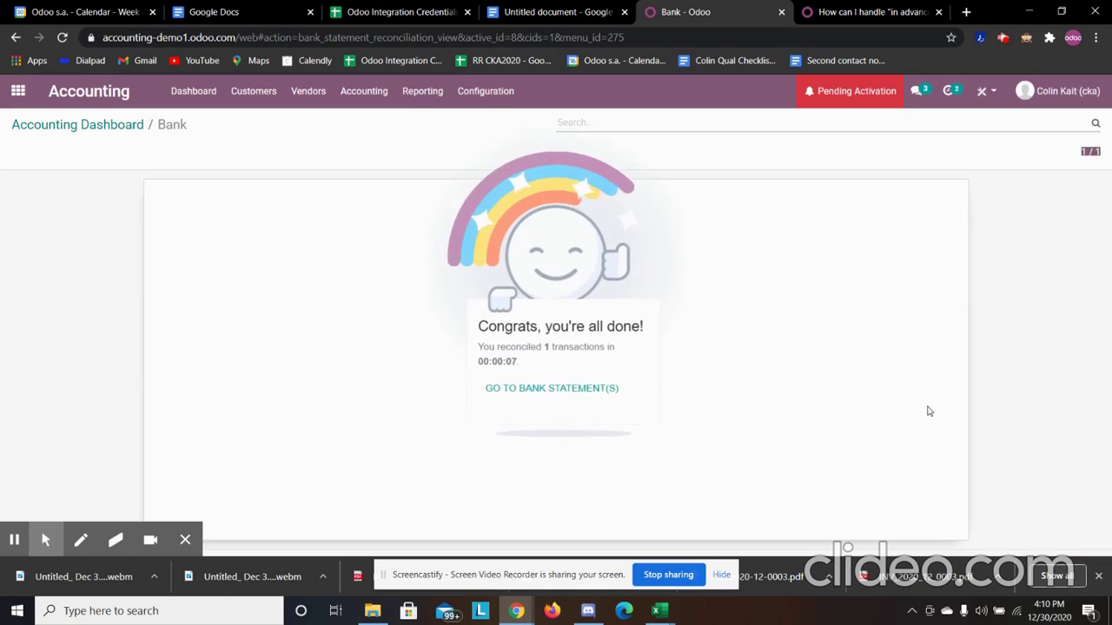
left_click(99, 124)
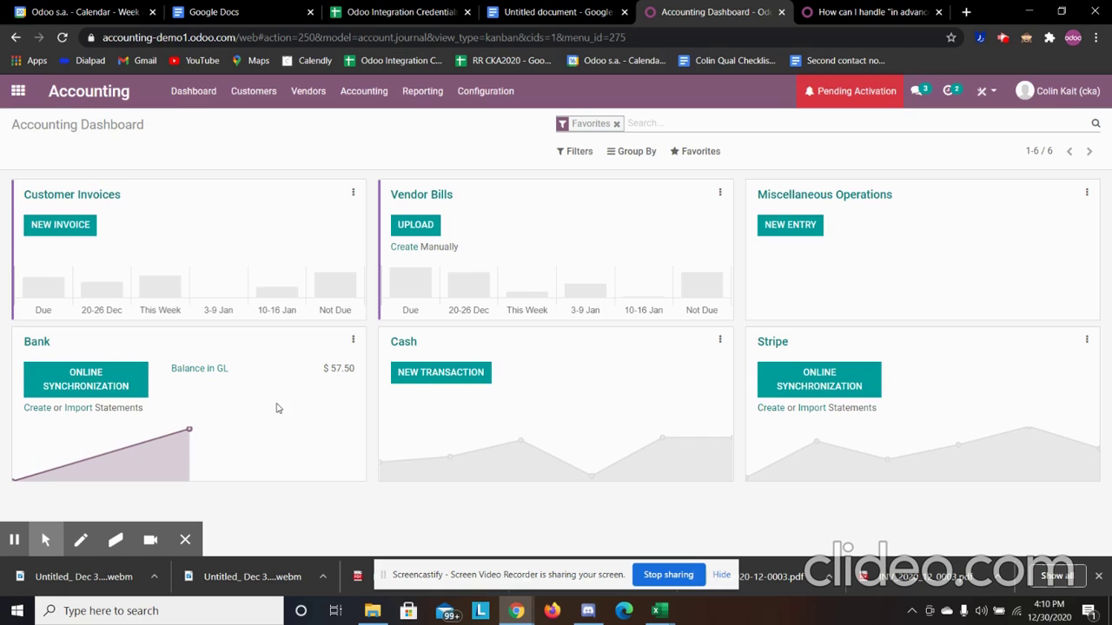
Step: Review the posted Bank and Cash journal items, then bring up the Balance Sheet report
left_click(367, 94)
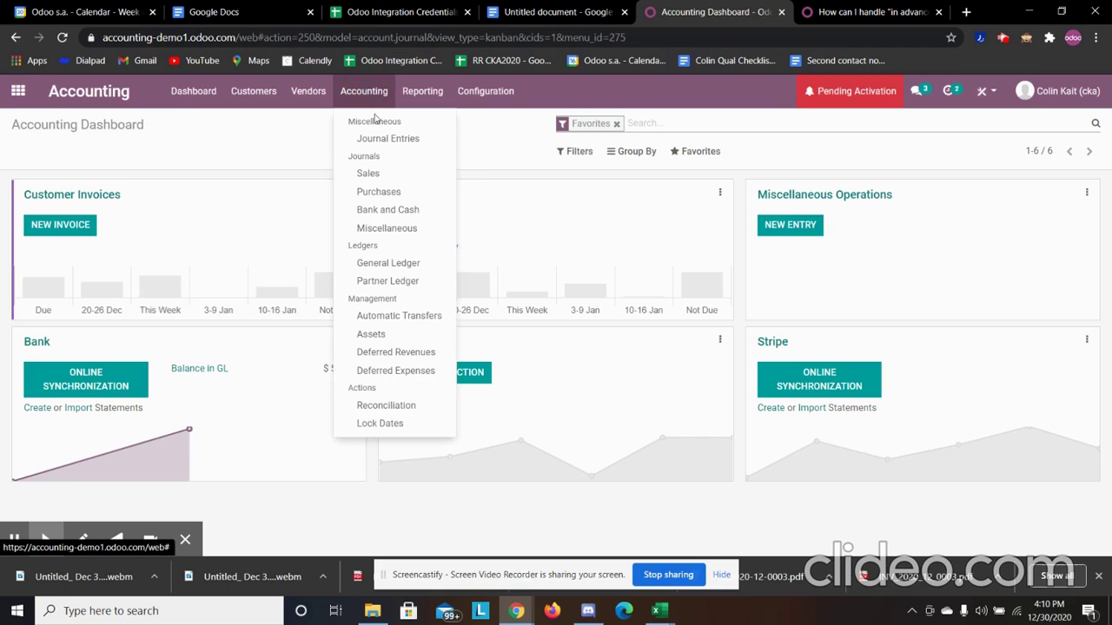
left_click(382, 178)
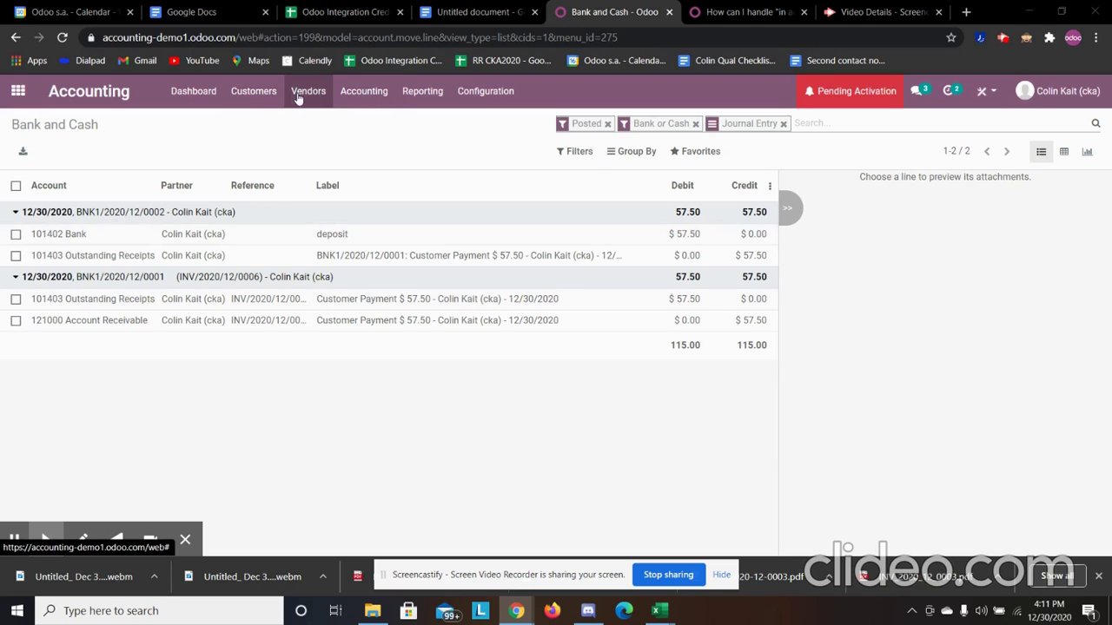
left_click(423, 91)
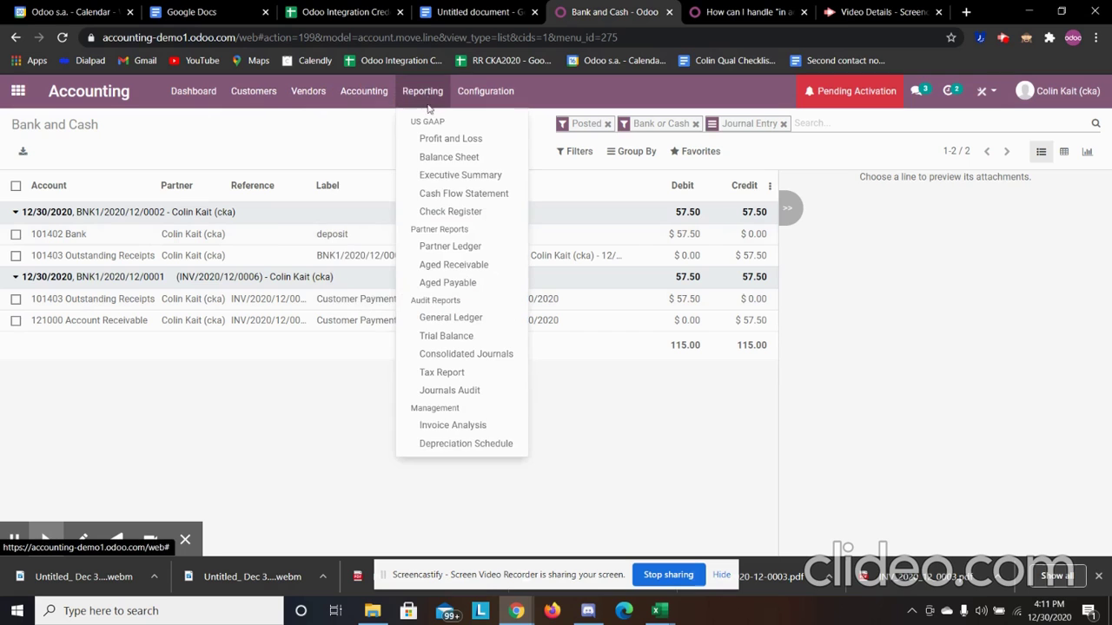
left_click(467, 160)
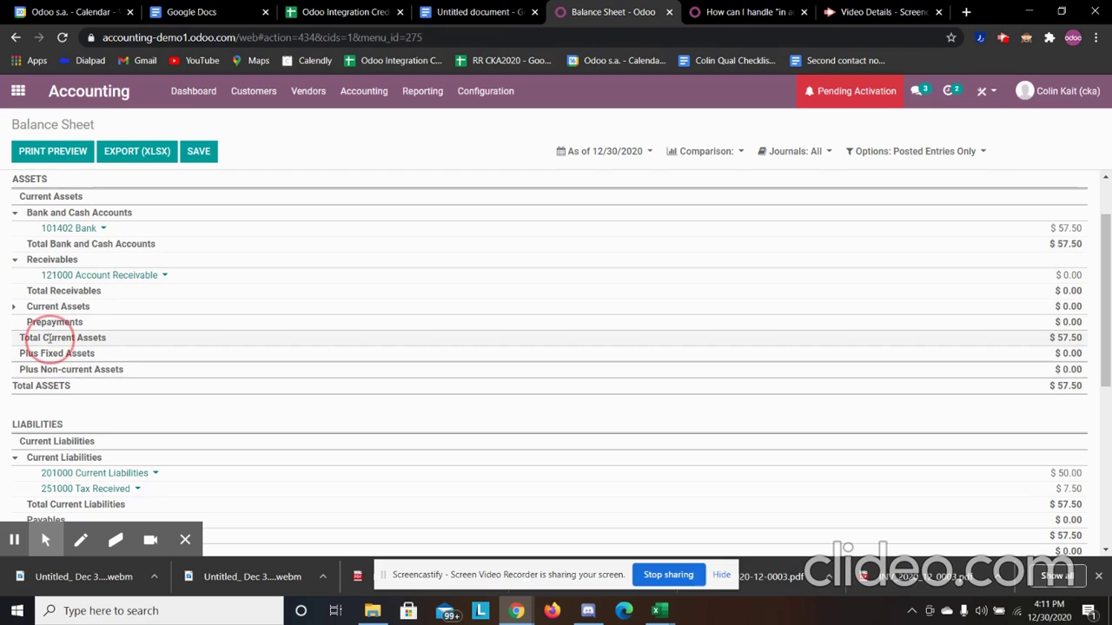
Step: Inspect the Balance Sheet's $57.50 assets and liabilities, collapsing Bank and Cash Accounts, then return home
scroll(341, 486, "down", 1)
scroll(334, 463, "down", 1)
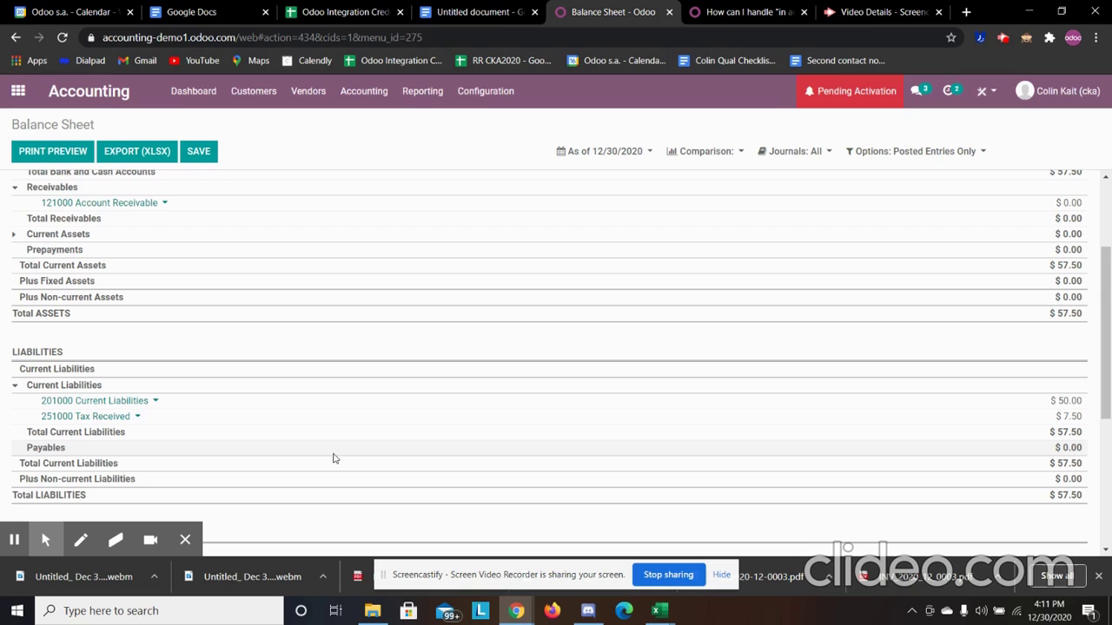
scroll(127, 338, "up", 1)
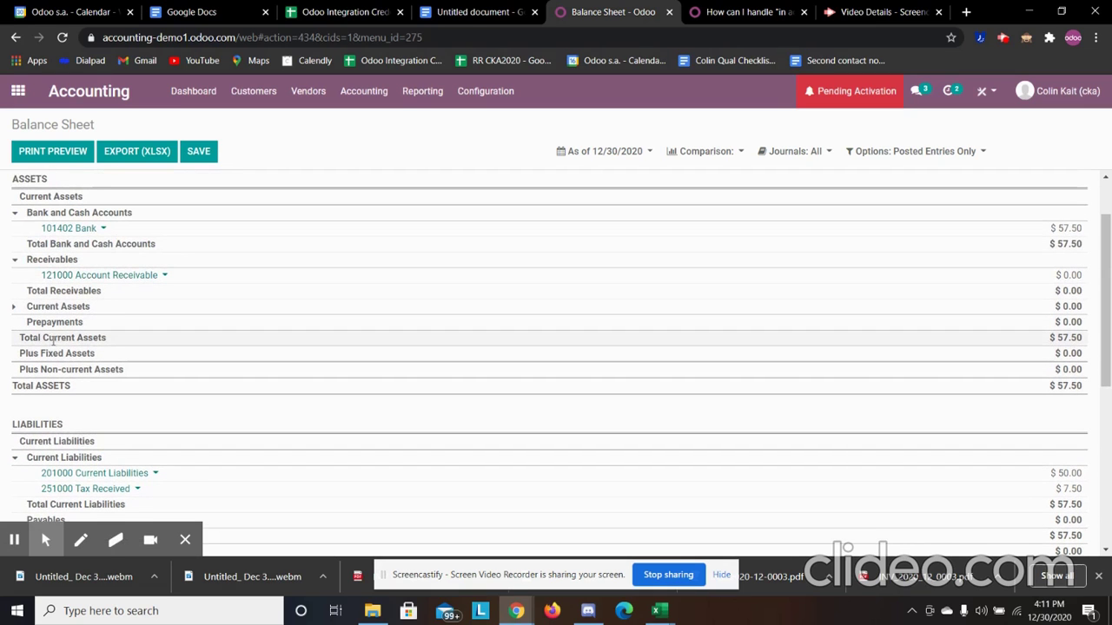
left_click(14, 212)
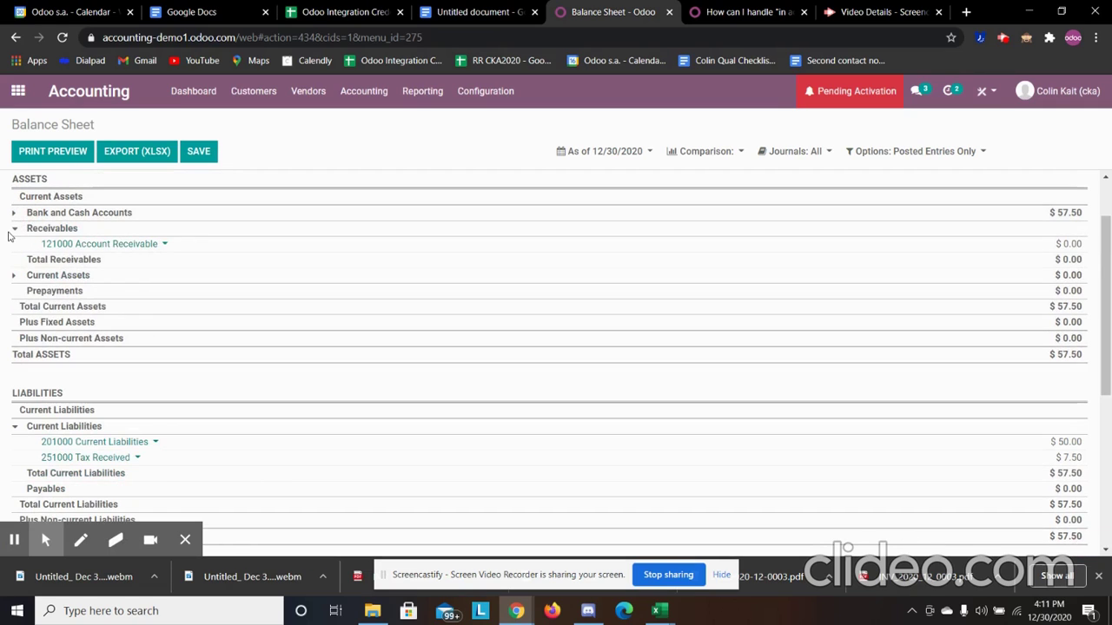
scroll(188, 471, "down", 2)
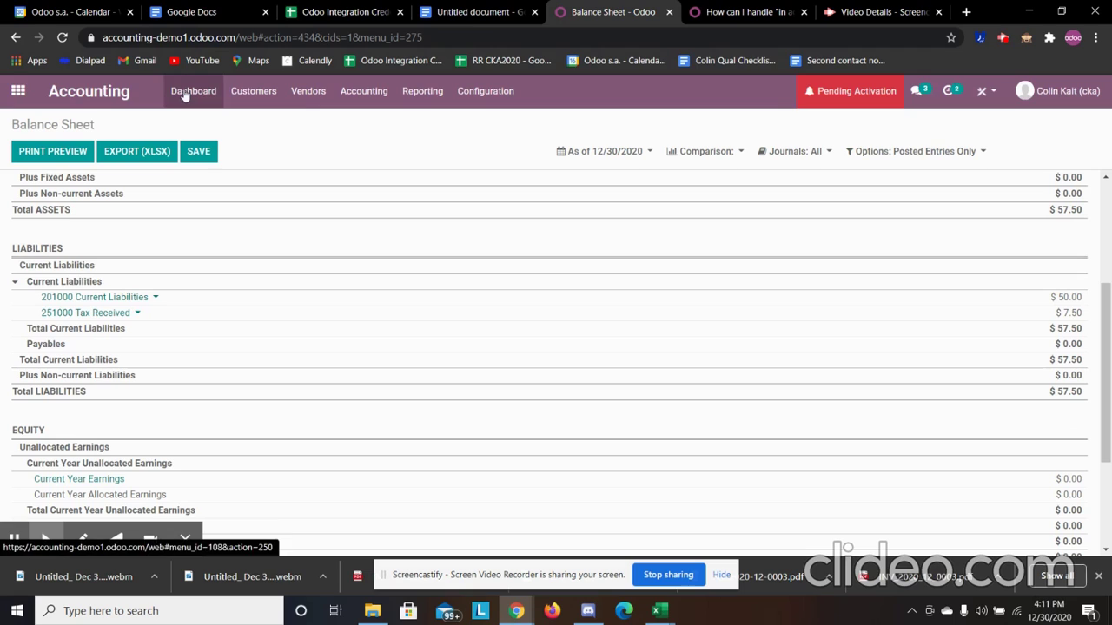
left_click(18, 90)
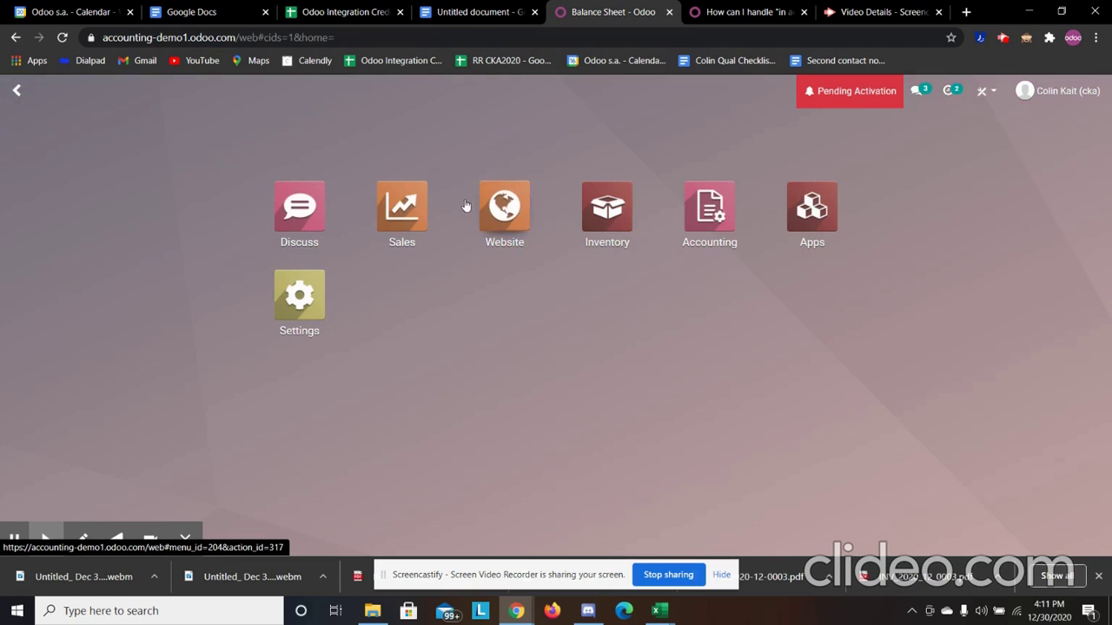
Step: Validate delivery WH/OUT/00007 of sales order S00007 as an immediate transfer, then return to the order
left_click(401, 208)
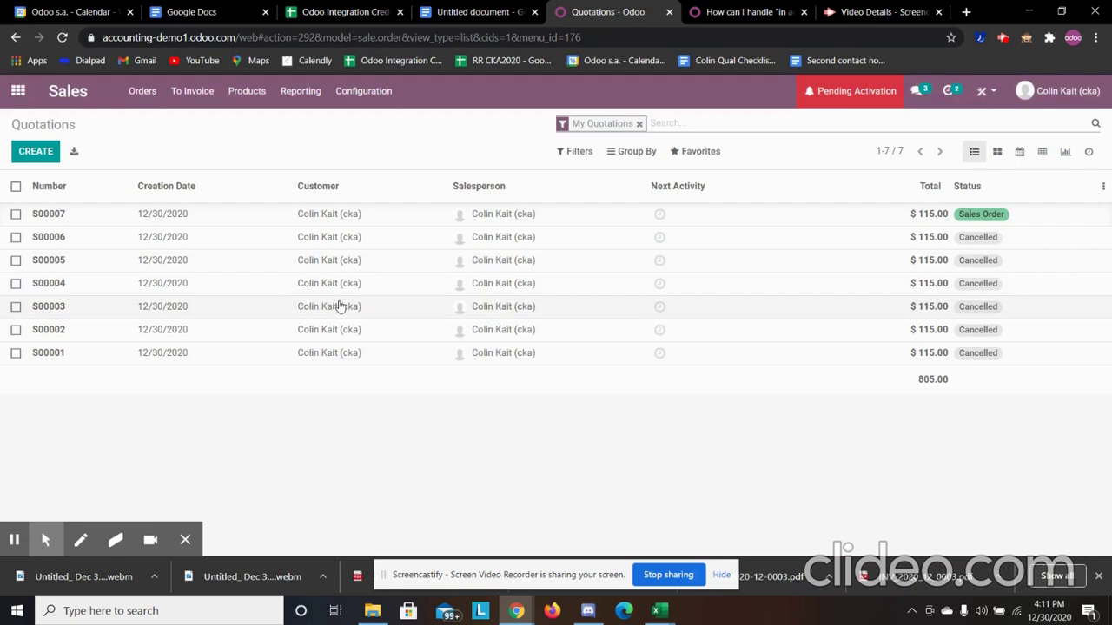
left_click(159, 211)
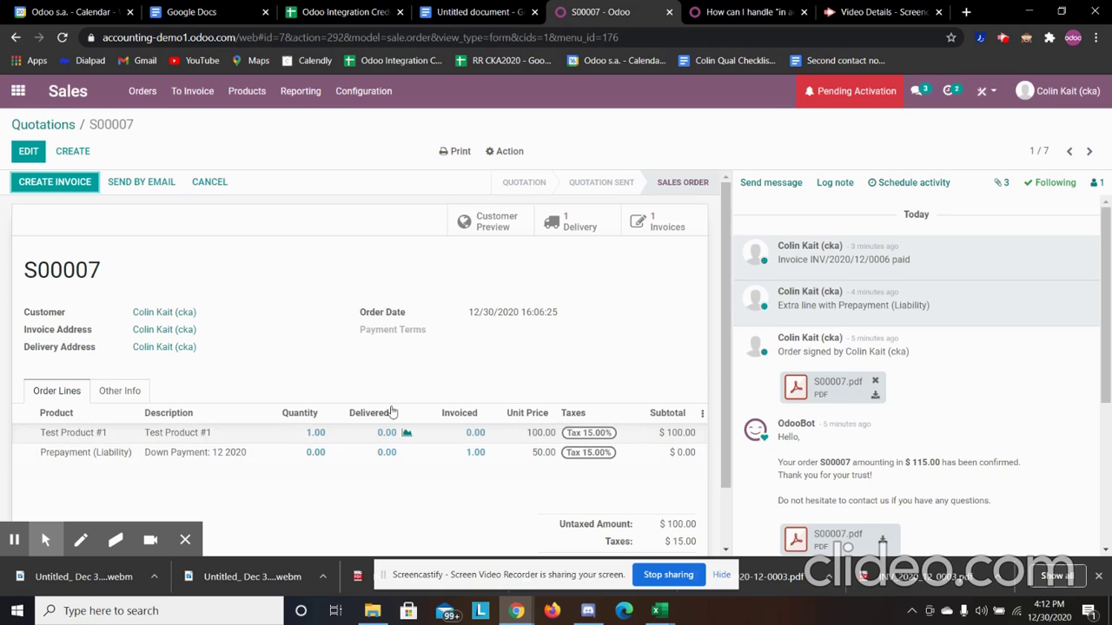
left_click(567, 223)
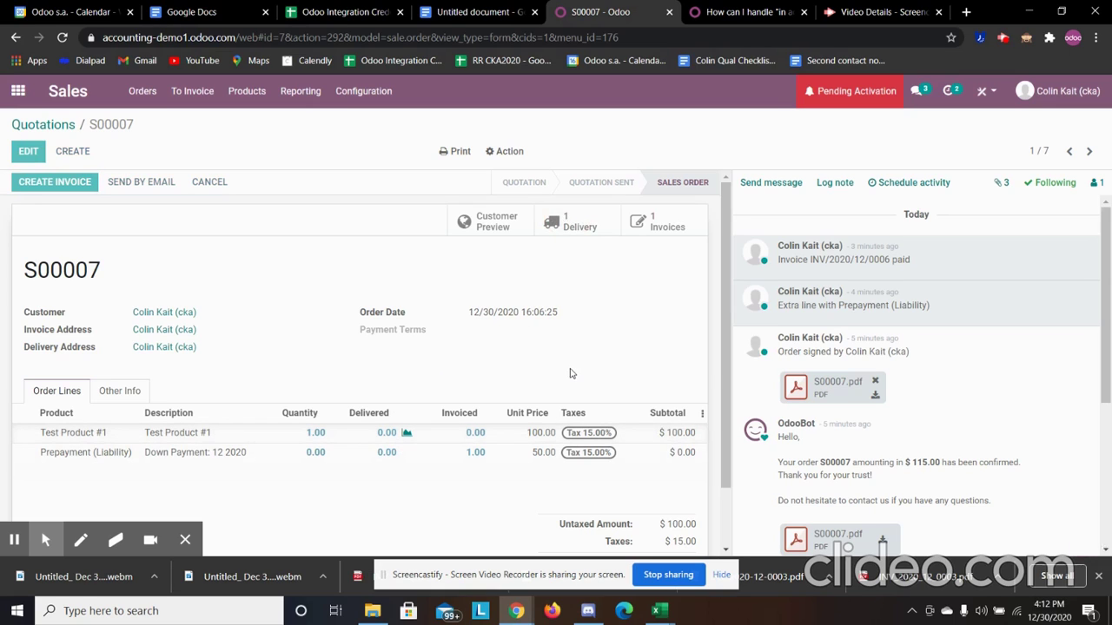
left_click(43, 185)
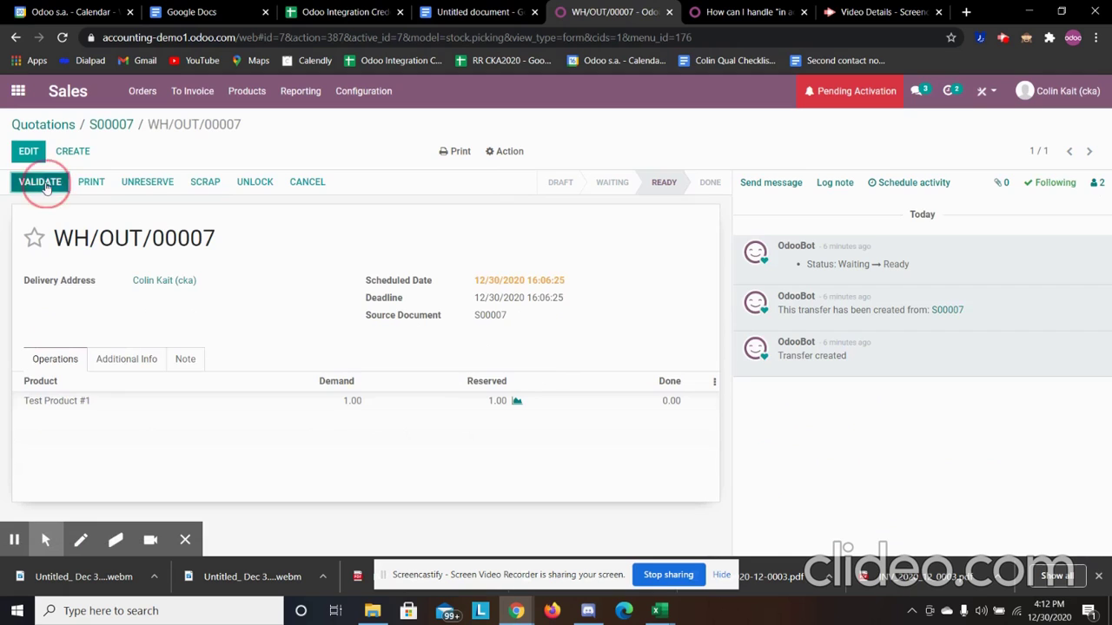
left_click(237, 219)
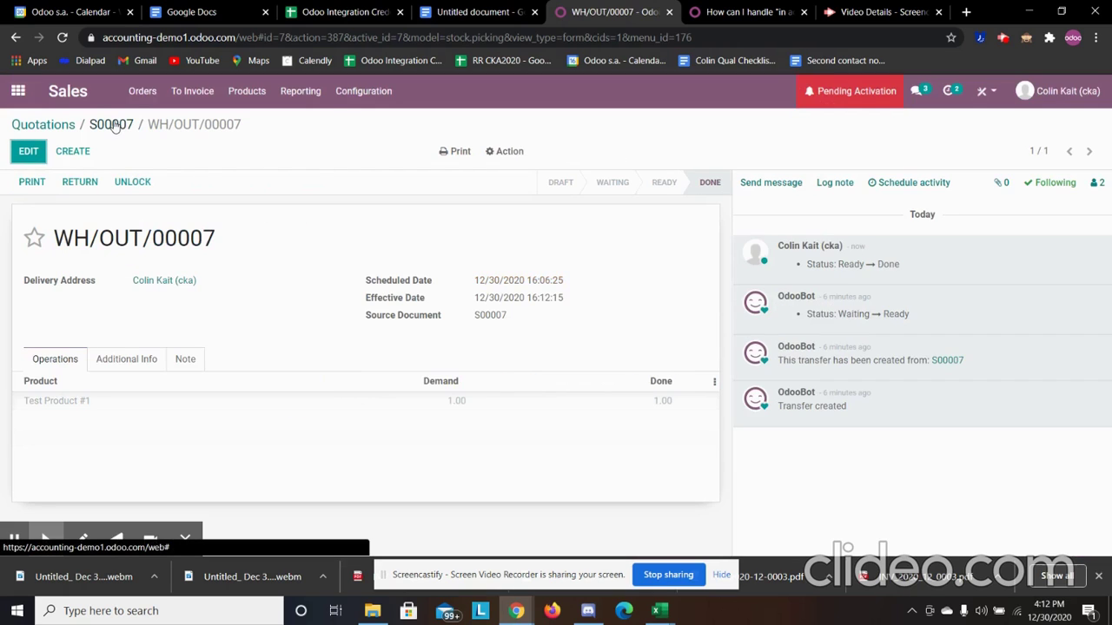
left_click(113, 126)
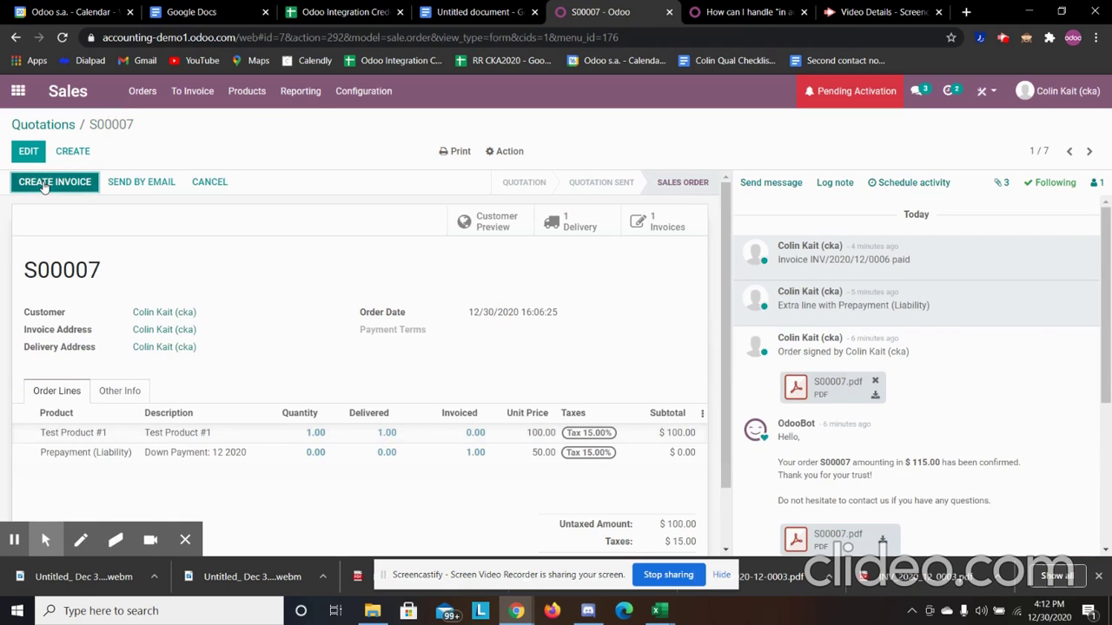
Step: Create a regular invoice for S00007 deducting the down payment, producing a $57.50 draft
left_click(387, 440)
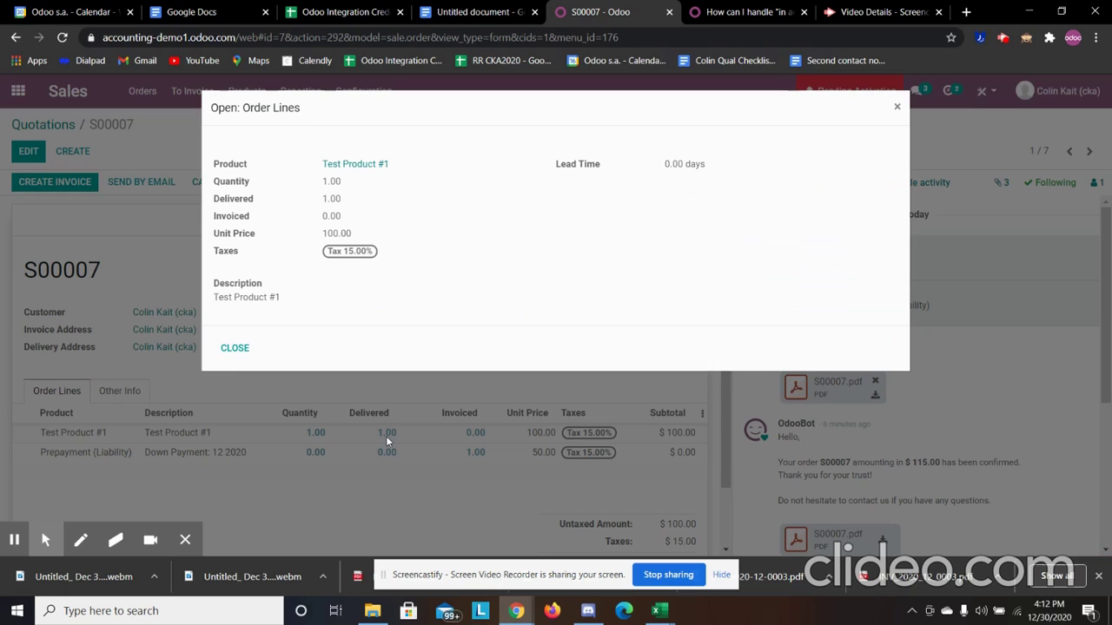
left_click(233, 348)
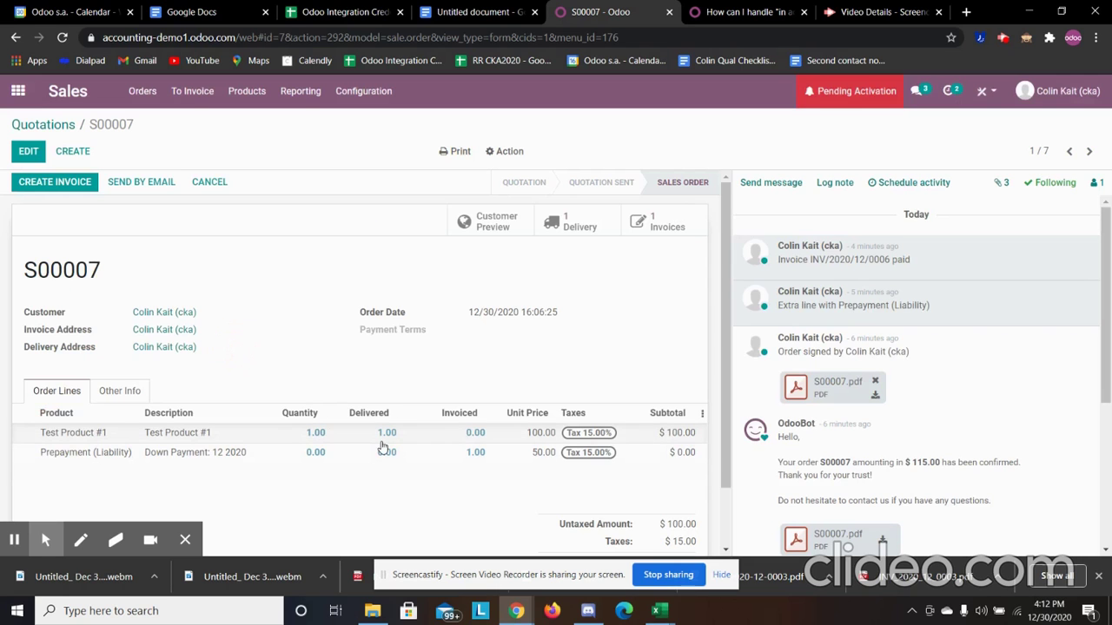
left_click(55, 182)
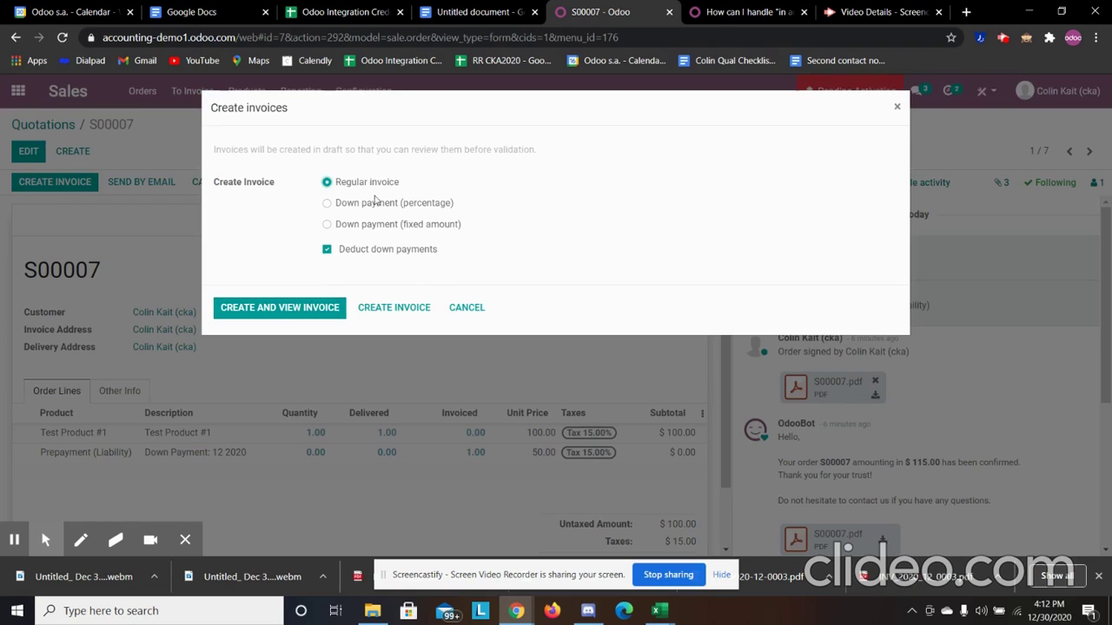
left_click(273, 307)
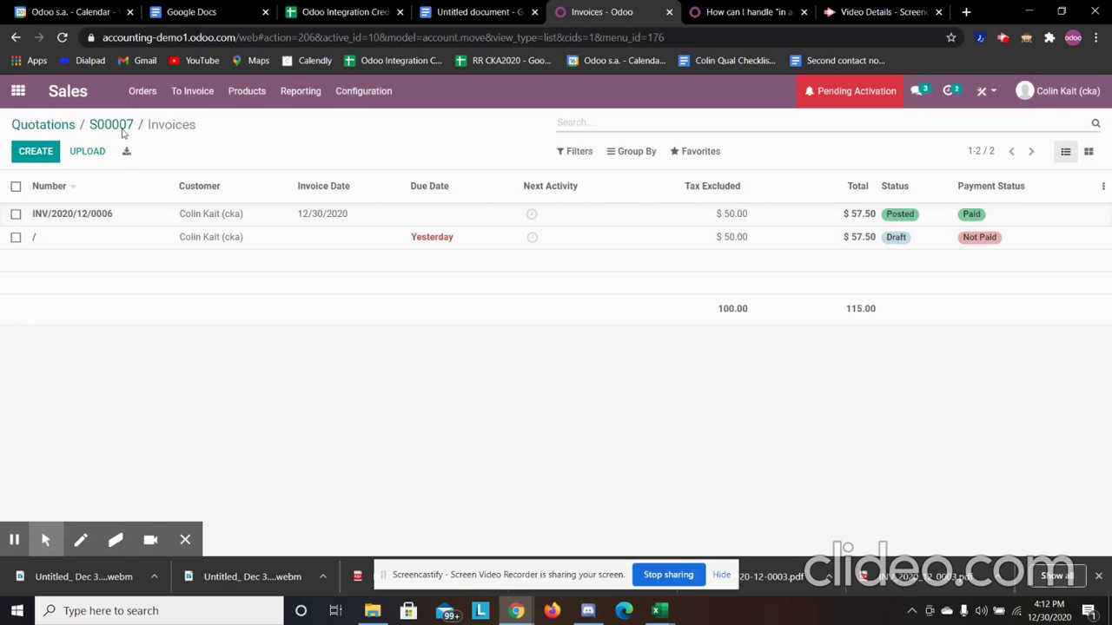
Step: Review the $57.50 draft invoice's totals and confirm it as INV/2020/12/0007
left_click(137, 247)
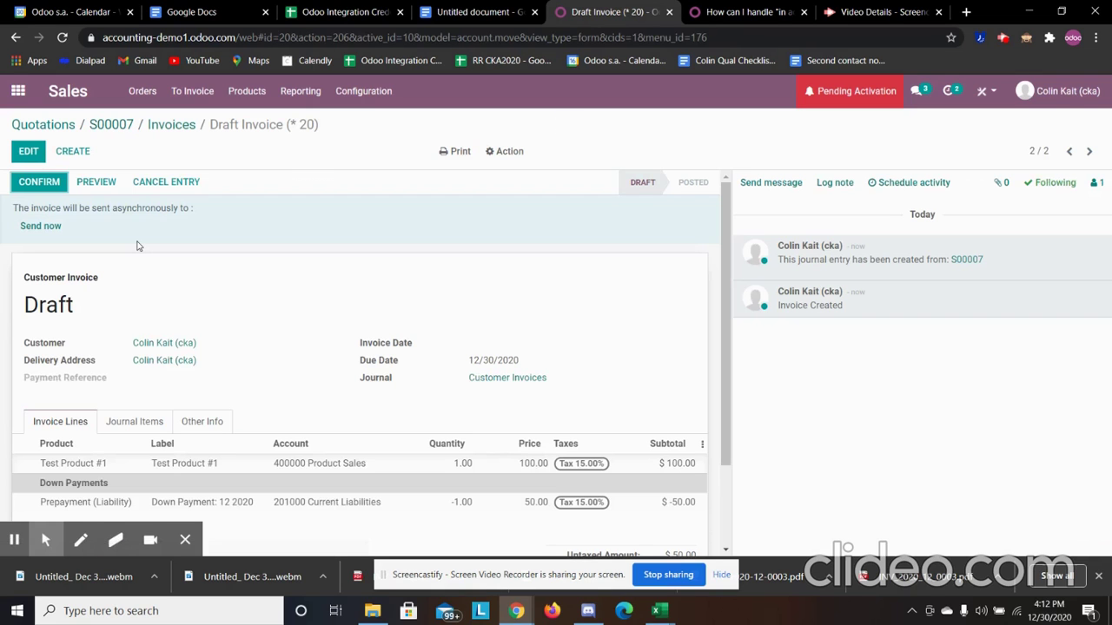
scroll(382, 276, "down", 3)
scroll(347, 295, "up", 3)
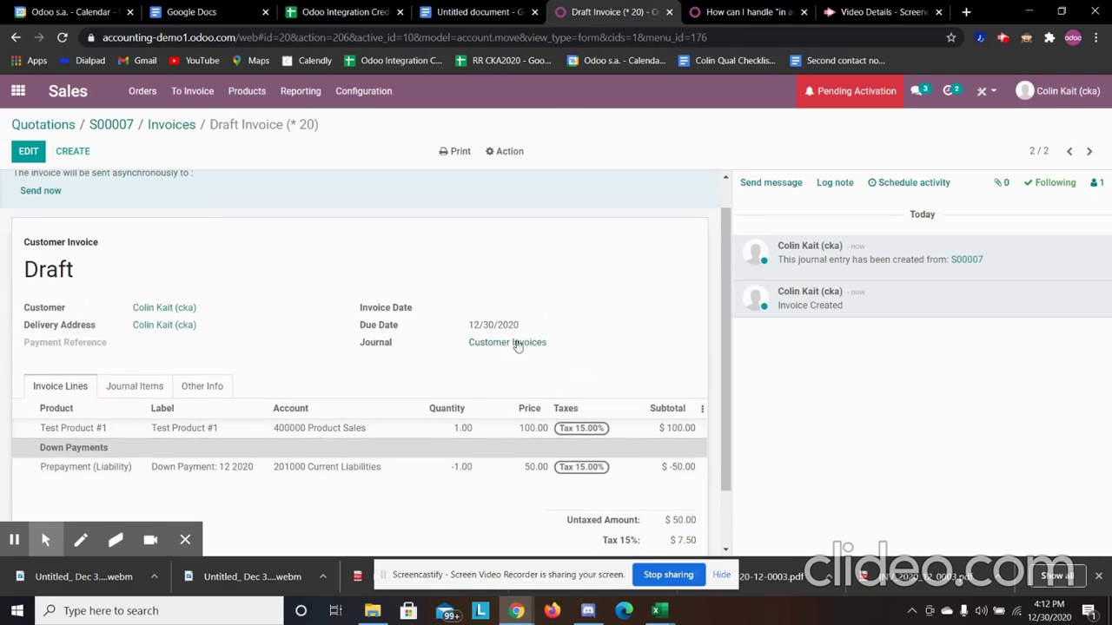
scroll(539, 390, "down", 3)
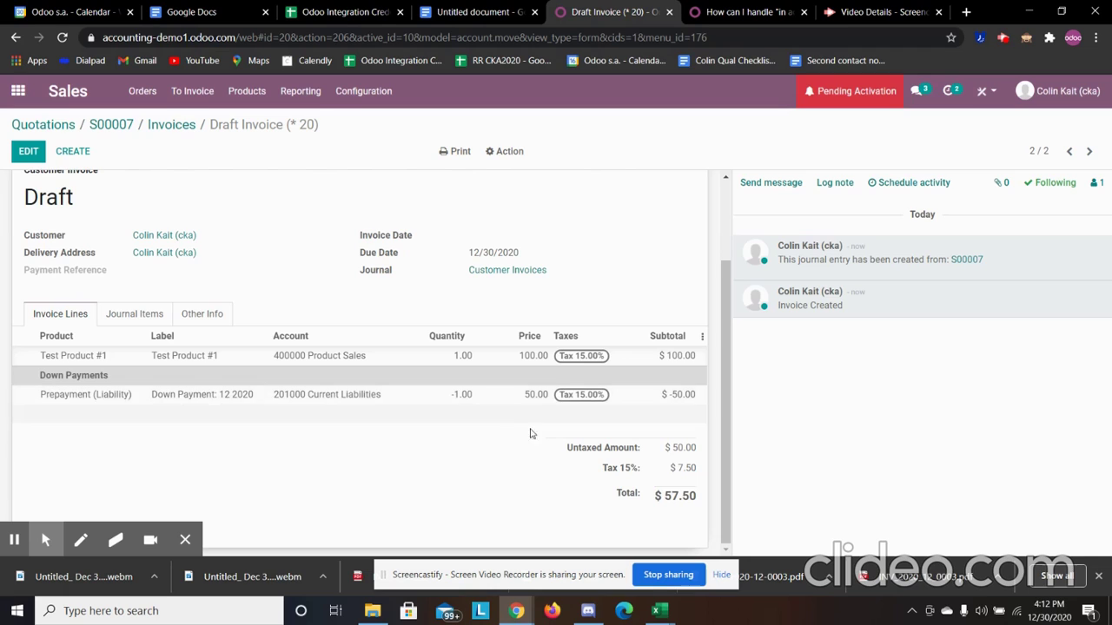
scroll(674, 520, "up", 2)
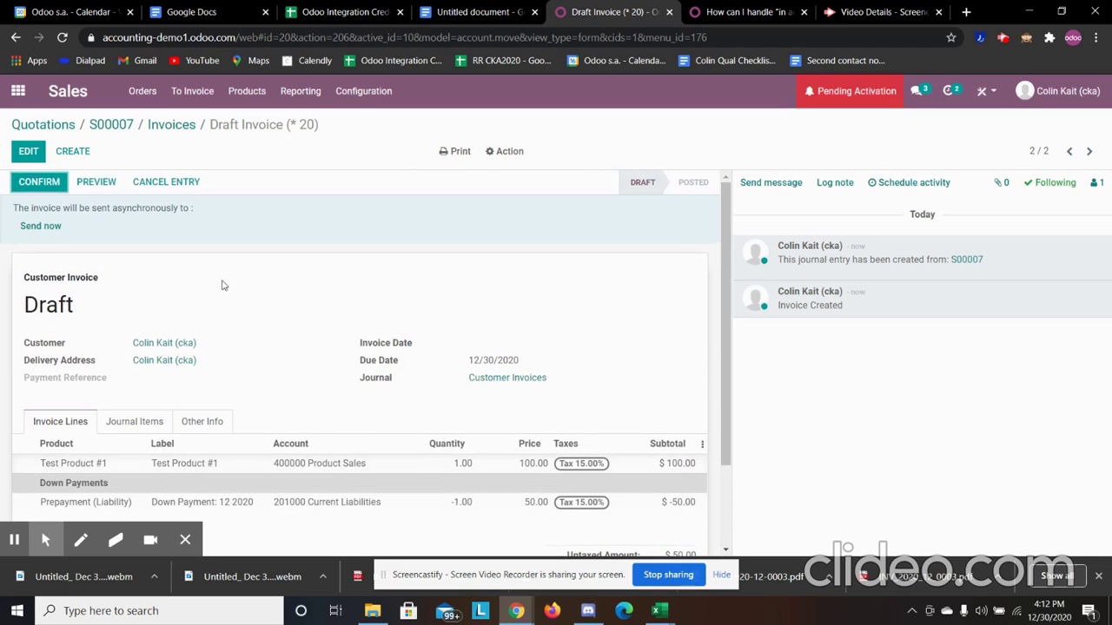
left_click(36, 184)
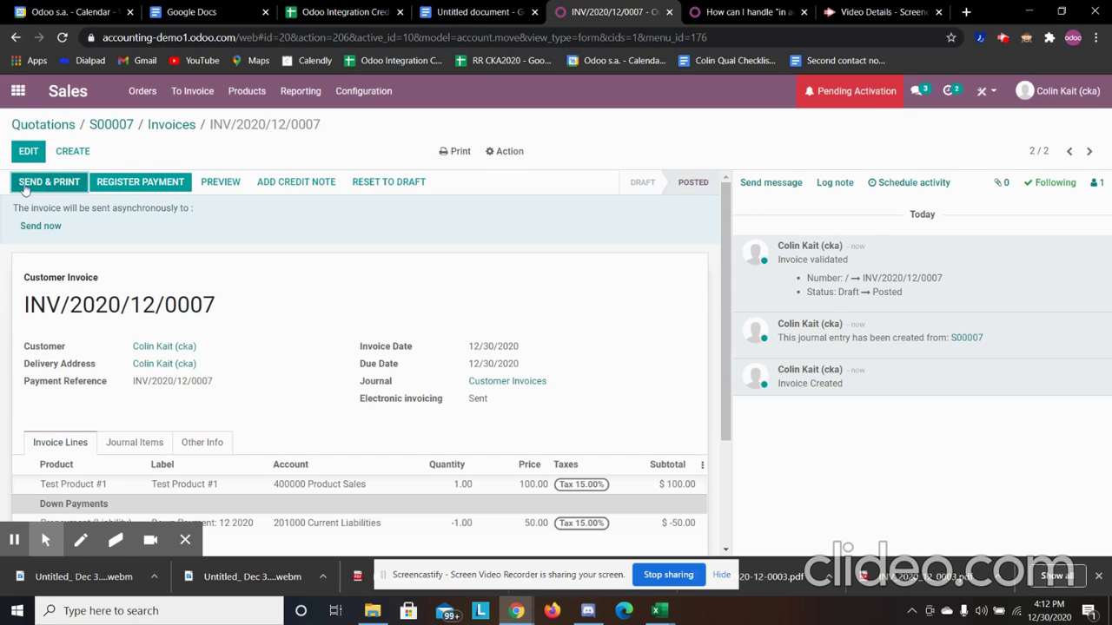
left_click(160, 180)
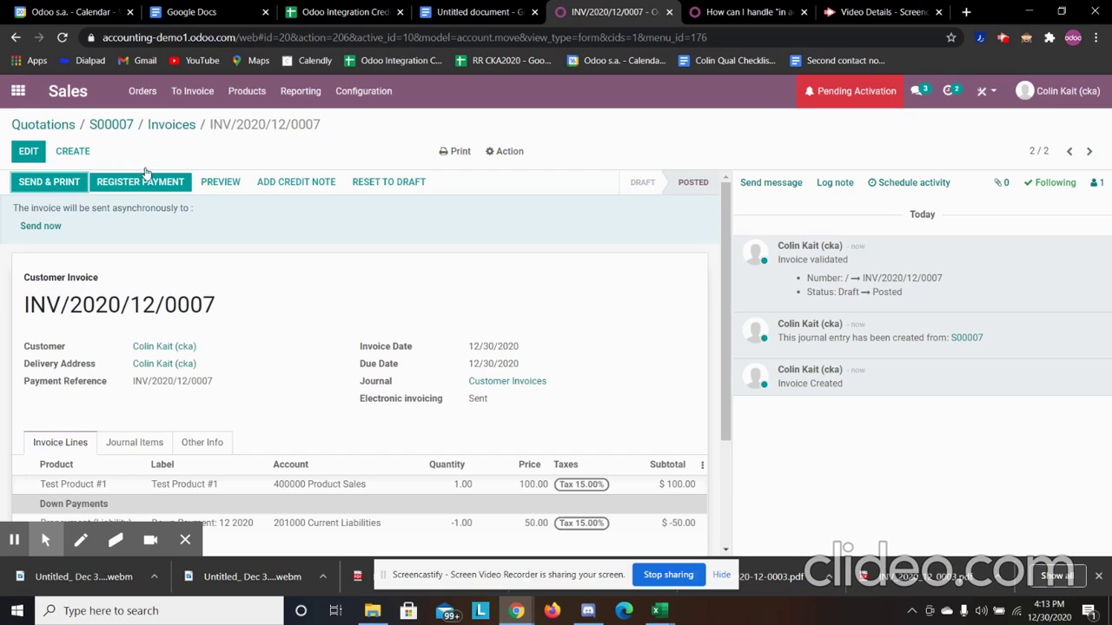
Step: From S00007's customer preview, open INV/2020/12/0007 under portal Invoices & Bills to pay $57.50
left_click(111, 124)
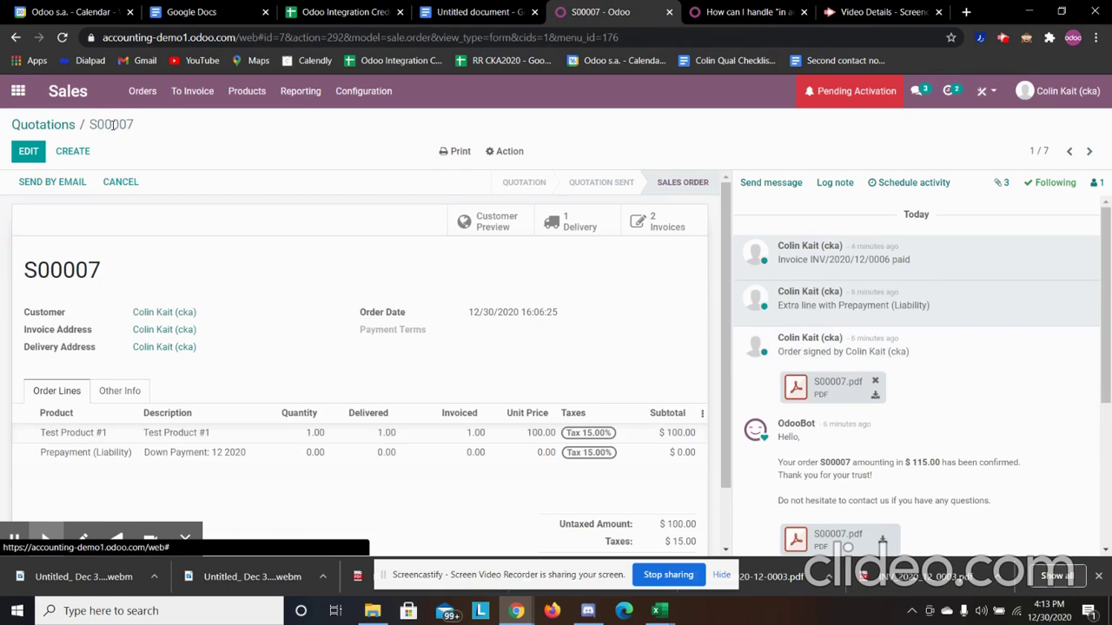
left_click(487, 221)
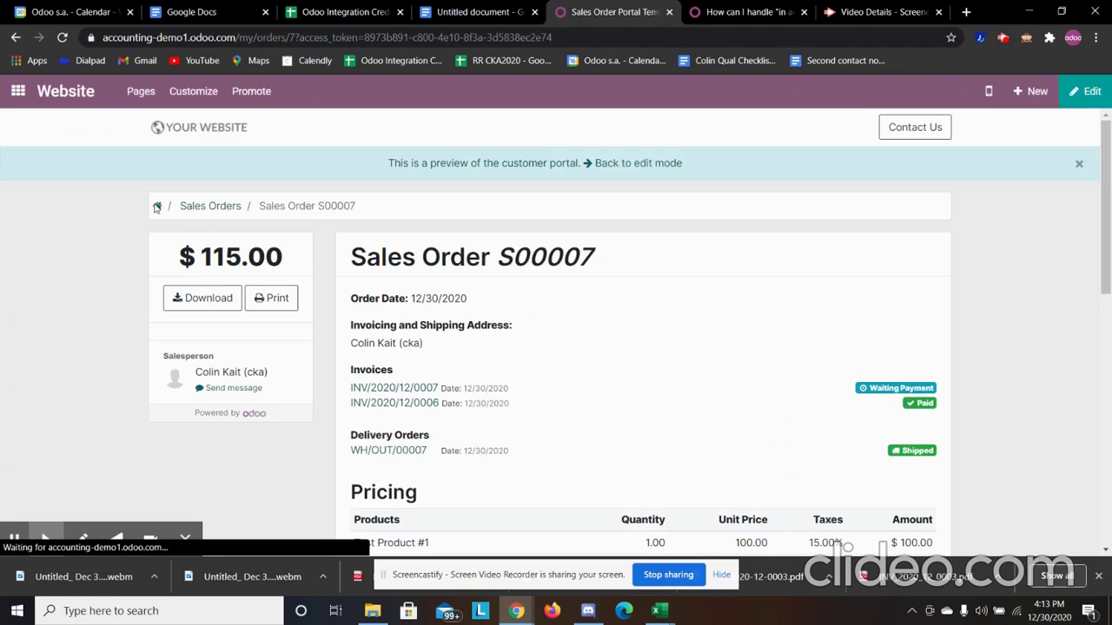
left_click(185, 207)
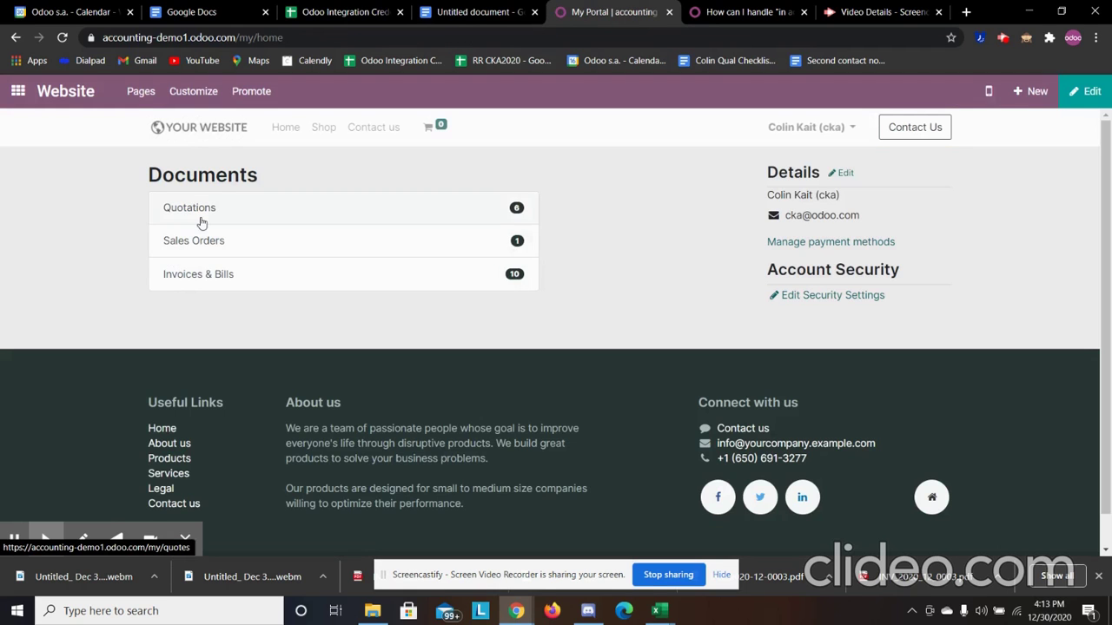
left_click(207, 274)
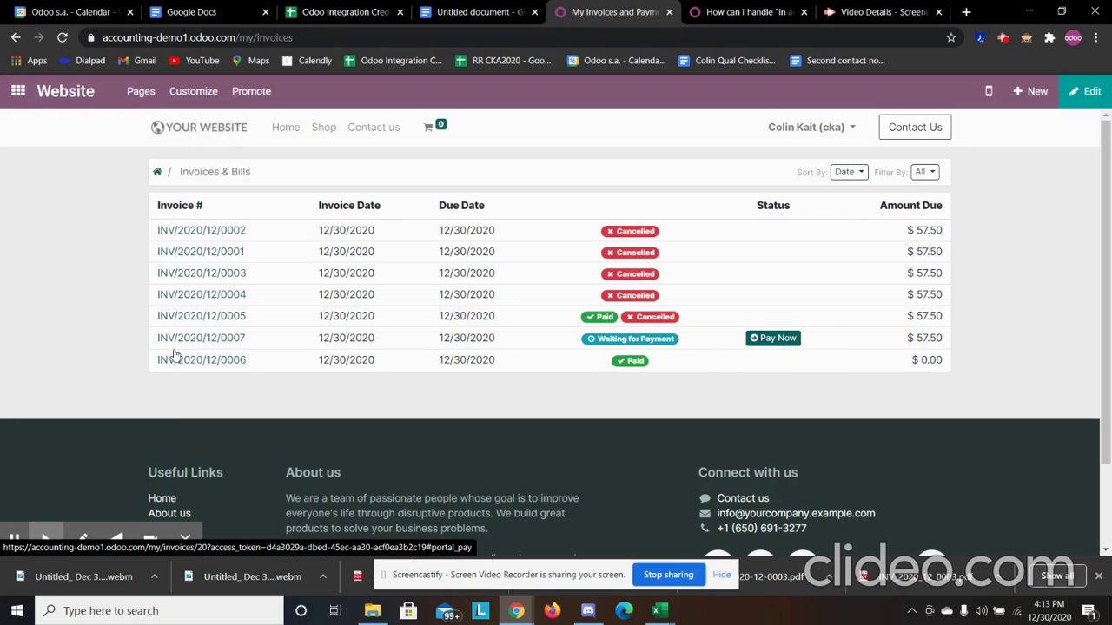
left_click(768, 339)
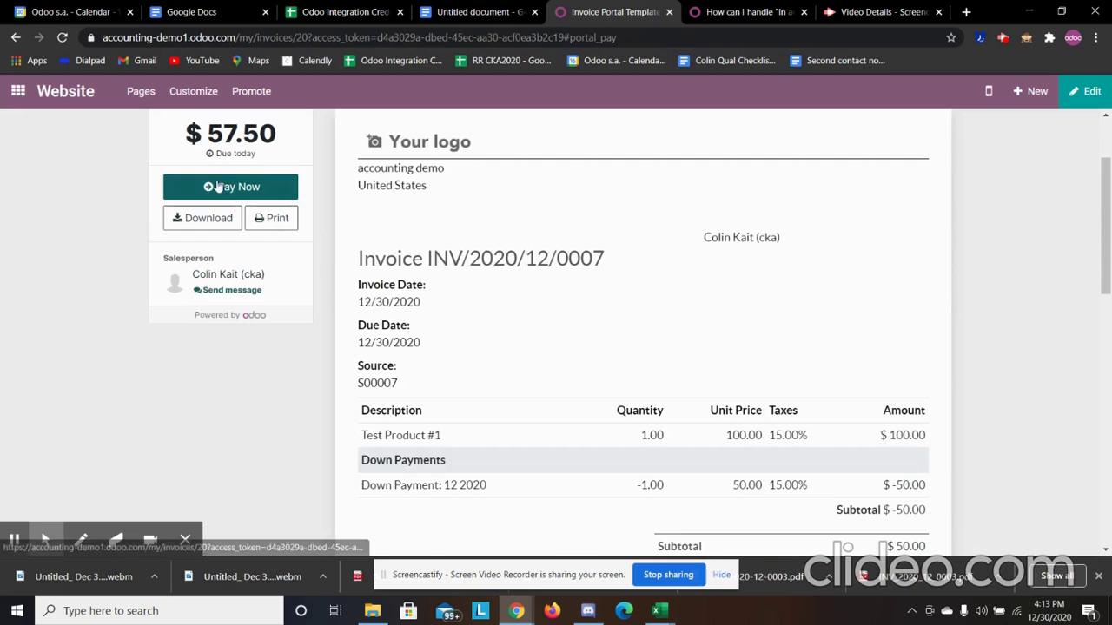
left_click(219, 186)
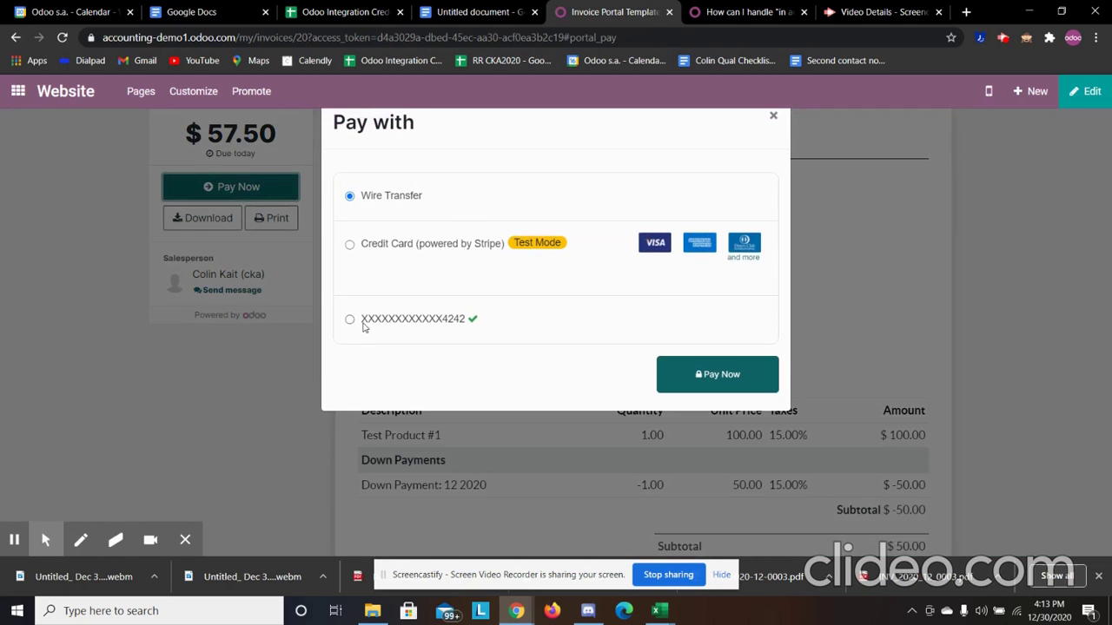
Step: Pay the $57.50 by Stripe credit card using the test card number, 04/22 expiry and CVC
left_click(352, 245)
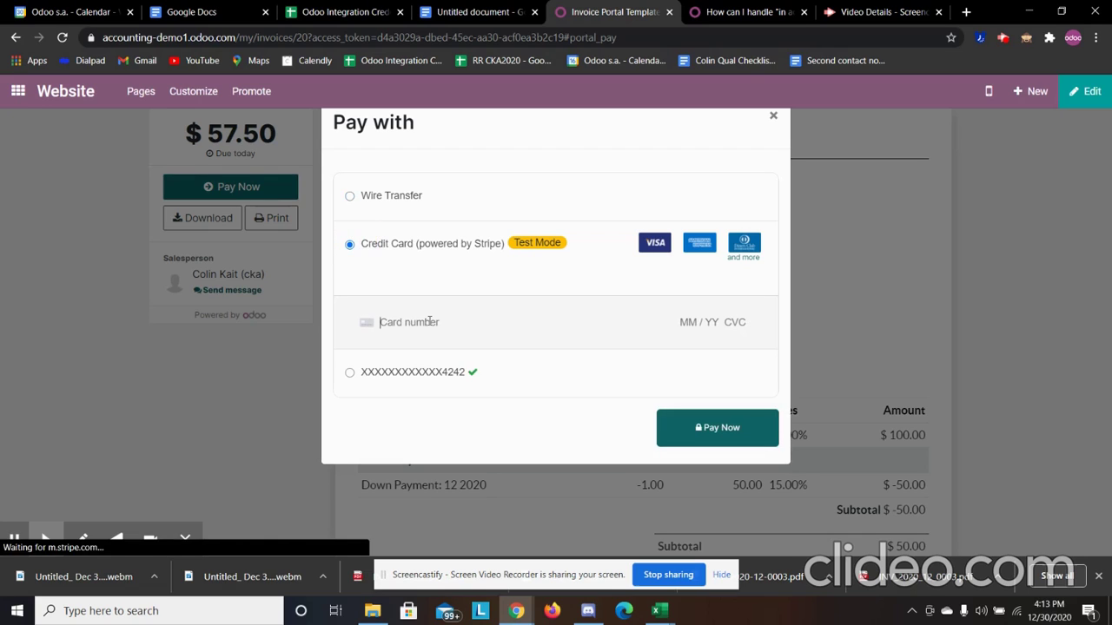
left_click(428, 322)
type("4242 4242 4242")
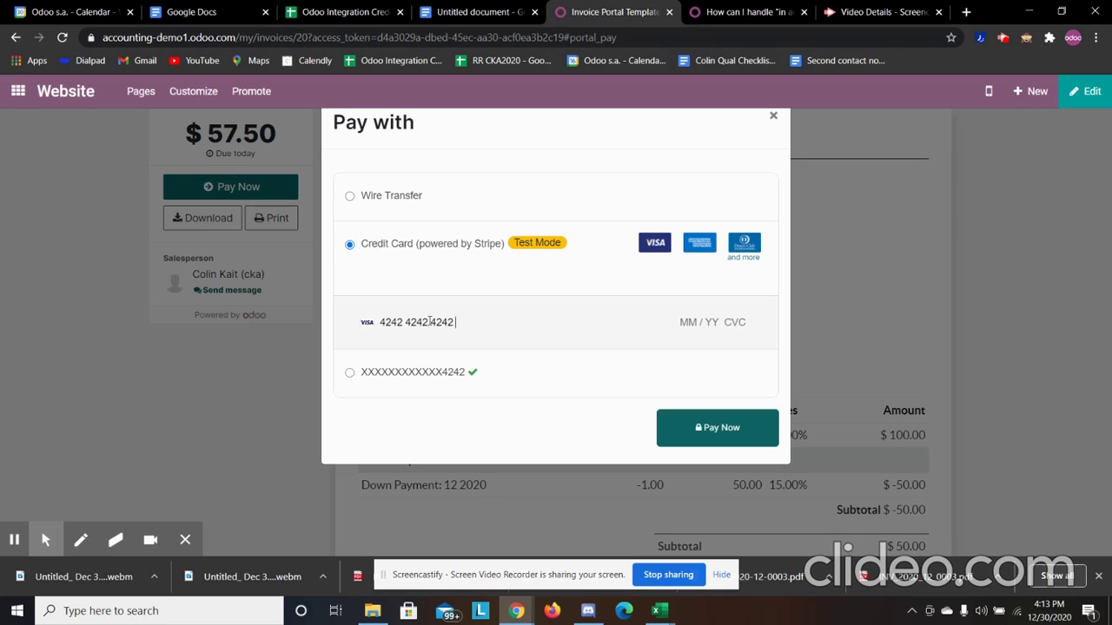
type(" 4242 04 / 22 212")
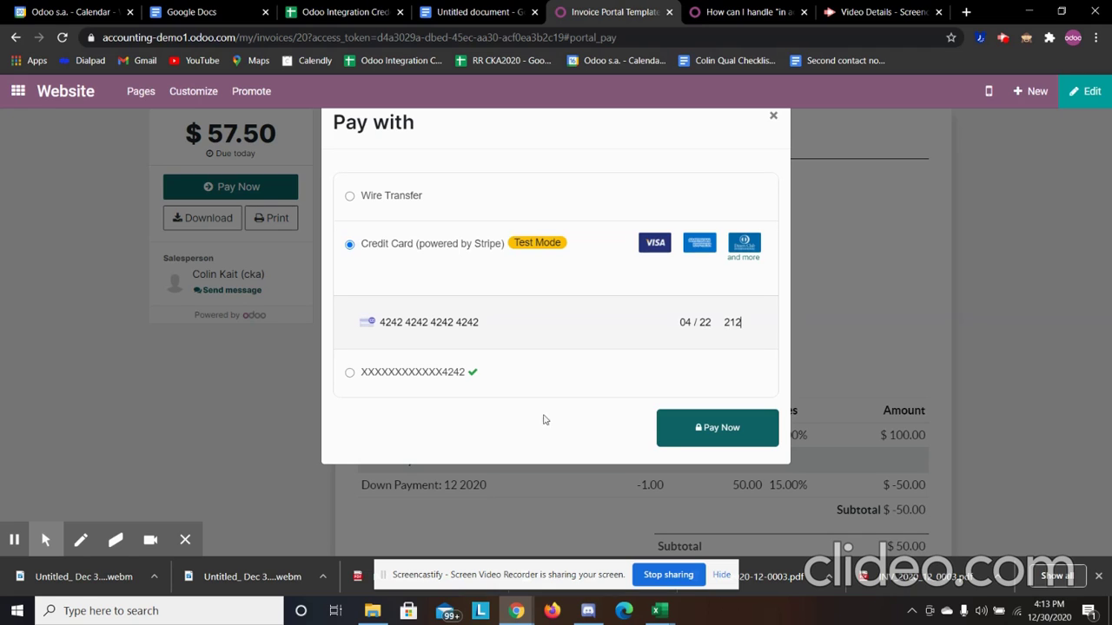
left_click(695, 428)
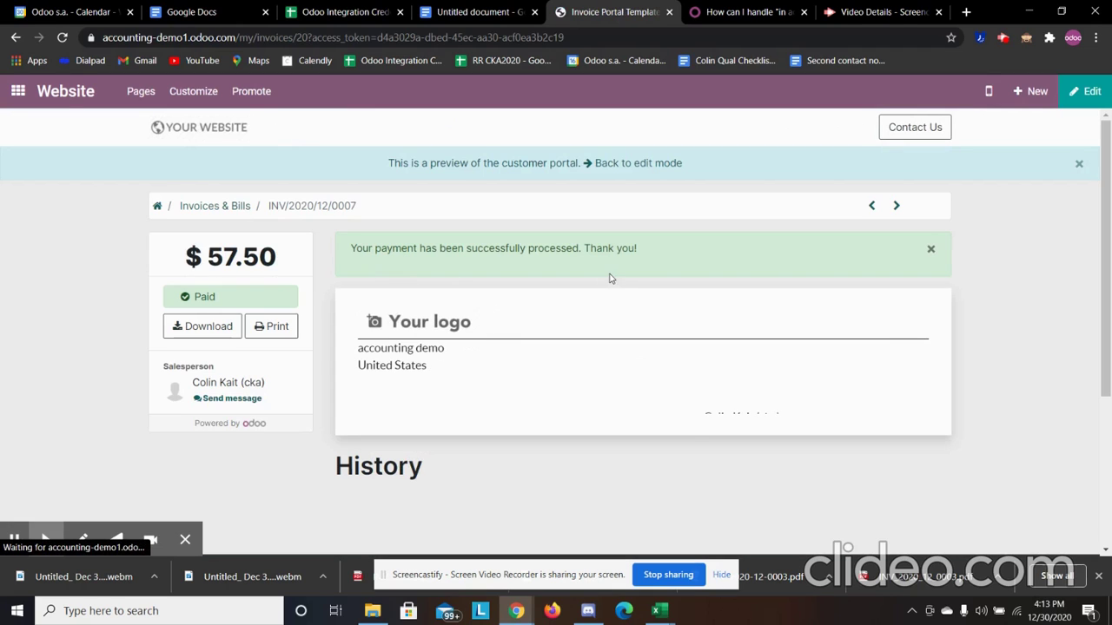
Step: Leave the portal and create a new statement for the Stripe journal from the Accounting Dashboard
left_click(678, 164)
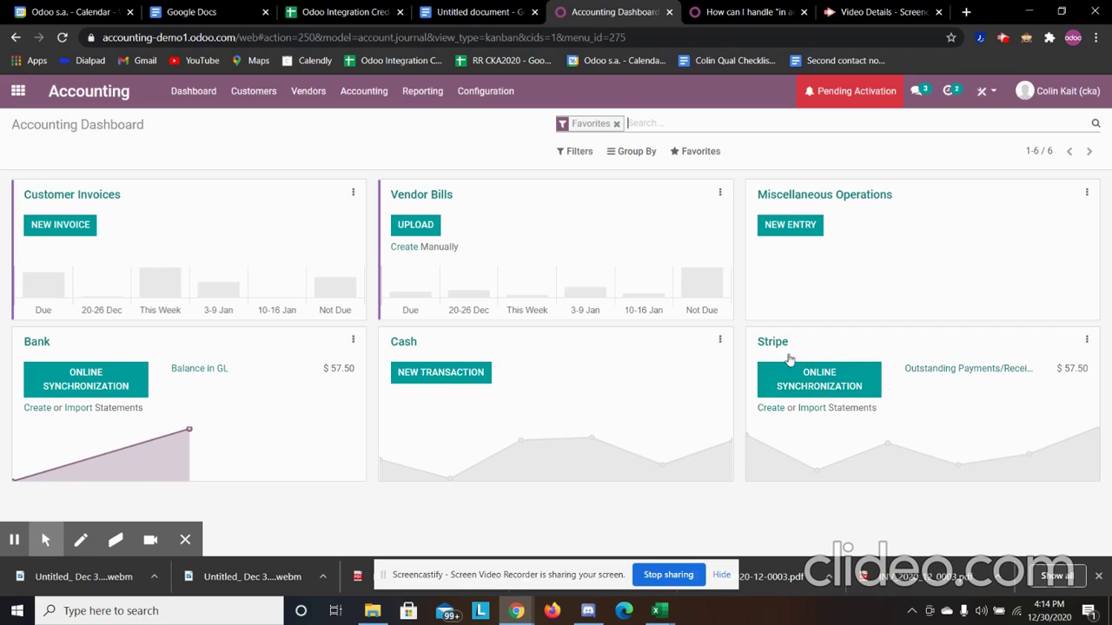
left_click(770, 409)
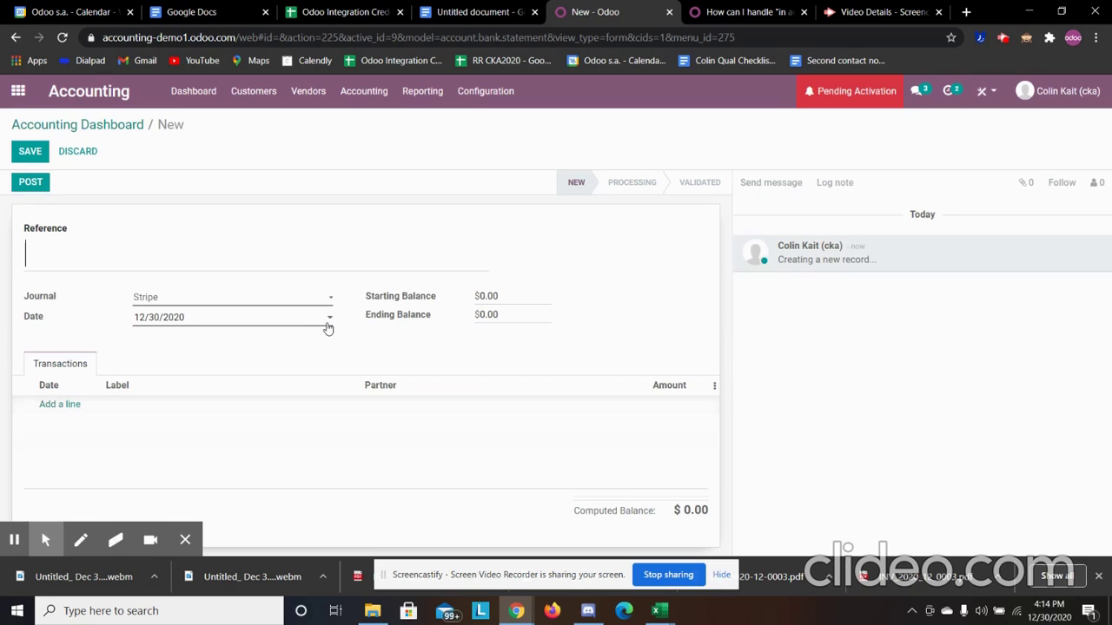
Step: Set the statement reference to 'Stripe Statement' and add a credit card transaction line
type("Str")
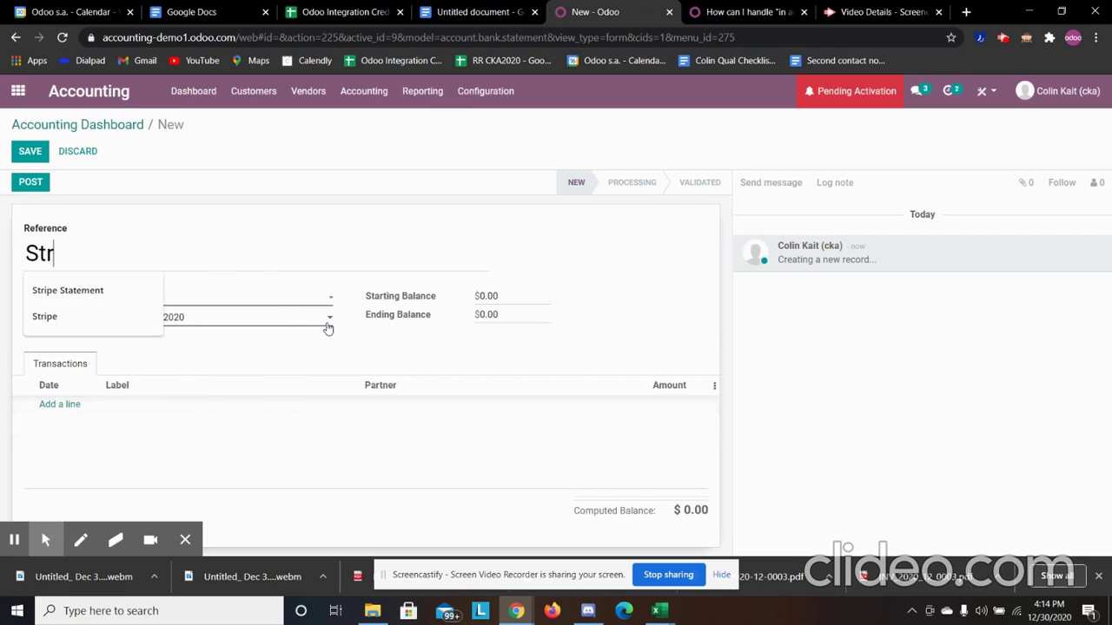
left_click(129, 294)
left_click(47, 405)
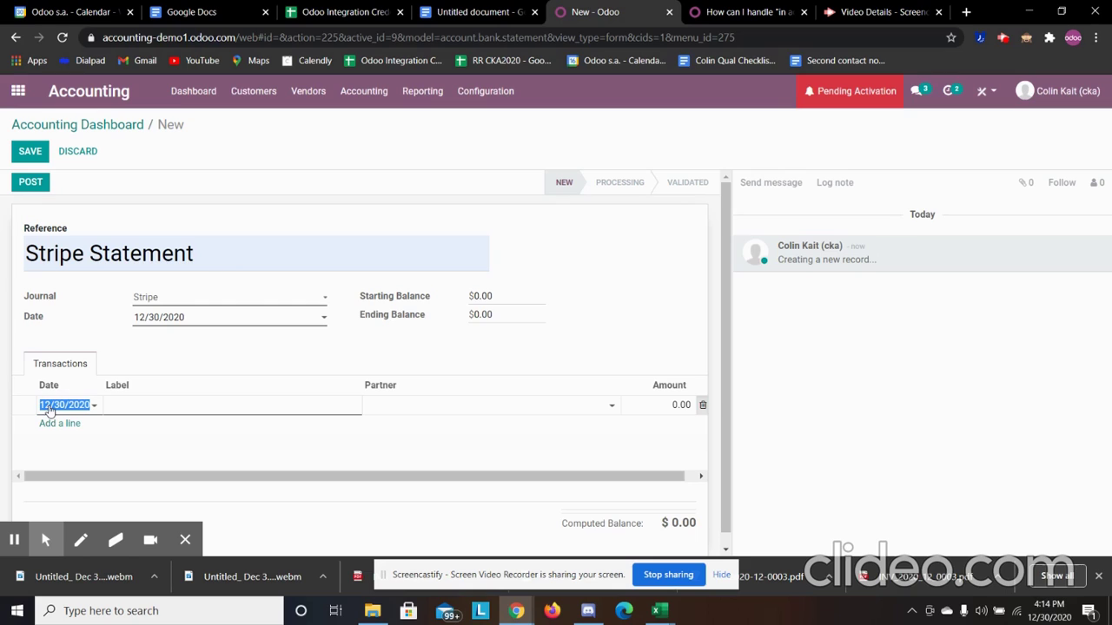
left_click(318, 408)
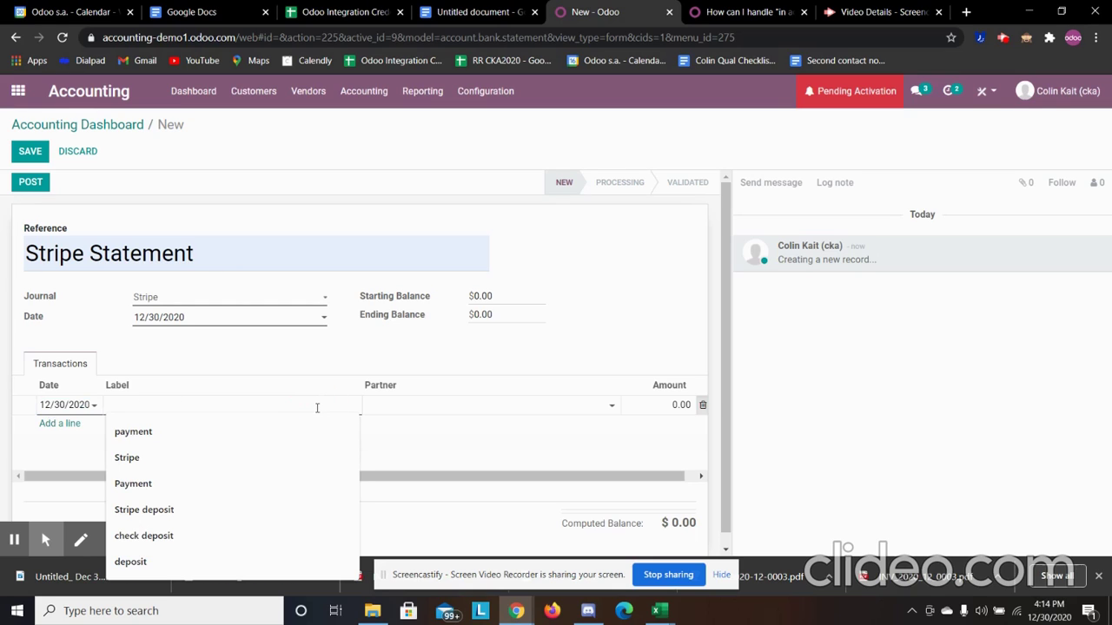
type("c")
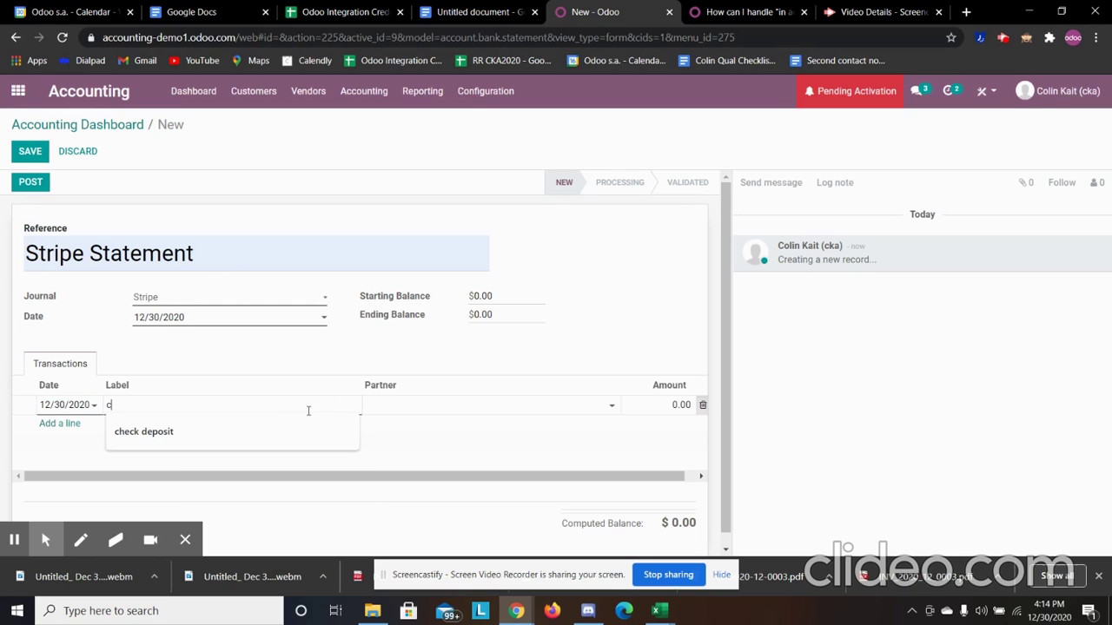
type("redit card statement")
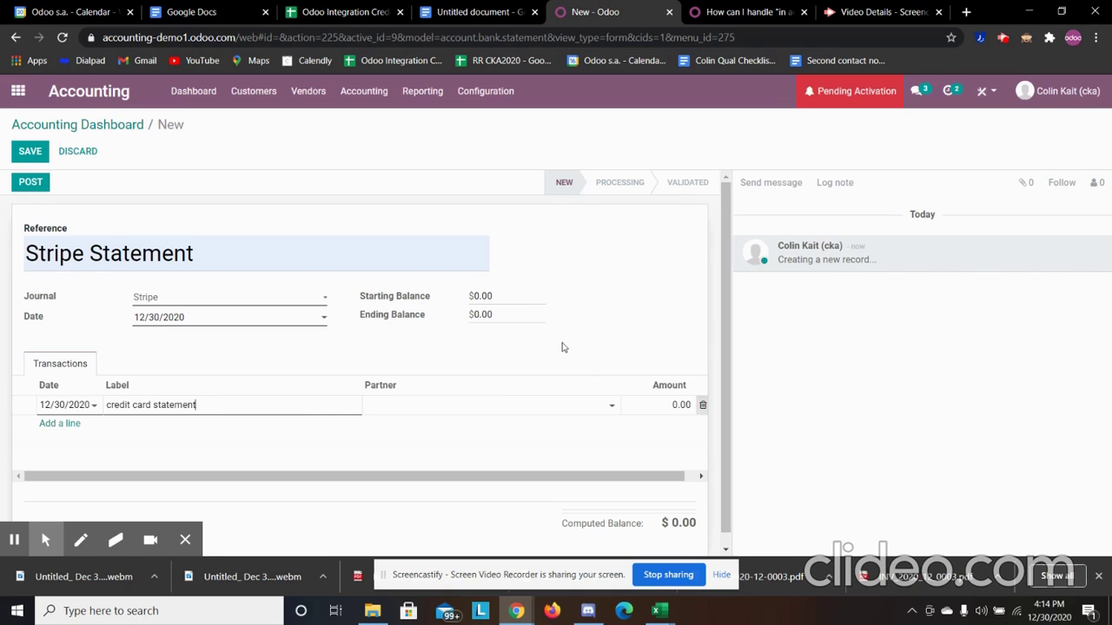
Step: Set the ending balance and line amount to 57.50, then save and post the statement
left_click(526, 318)
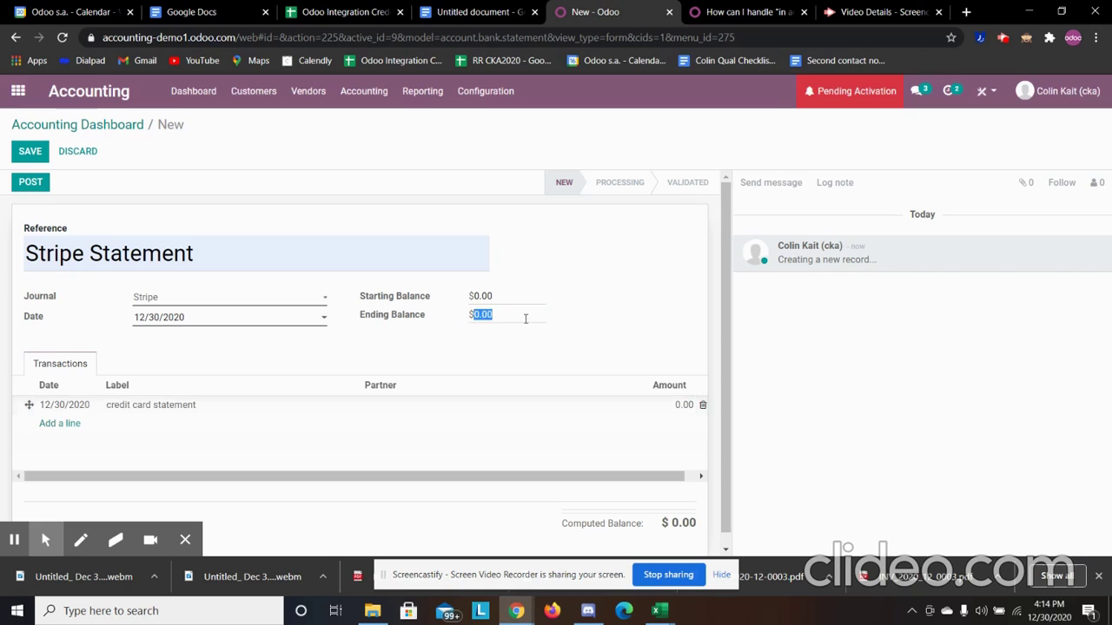
type("57.50")
left_click(665, 410)
type("50")
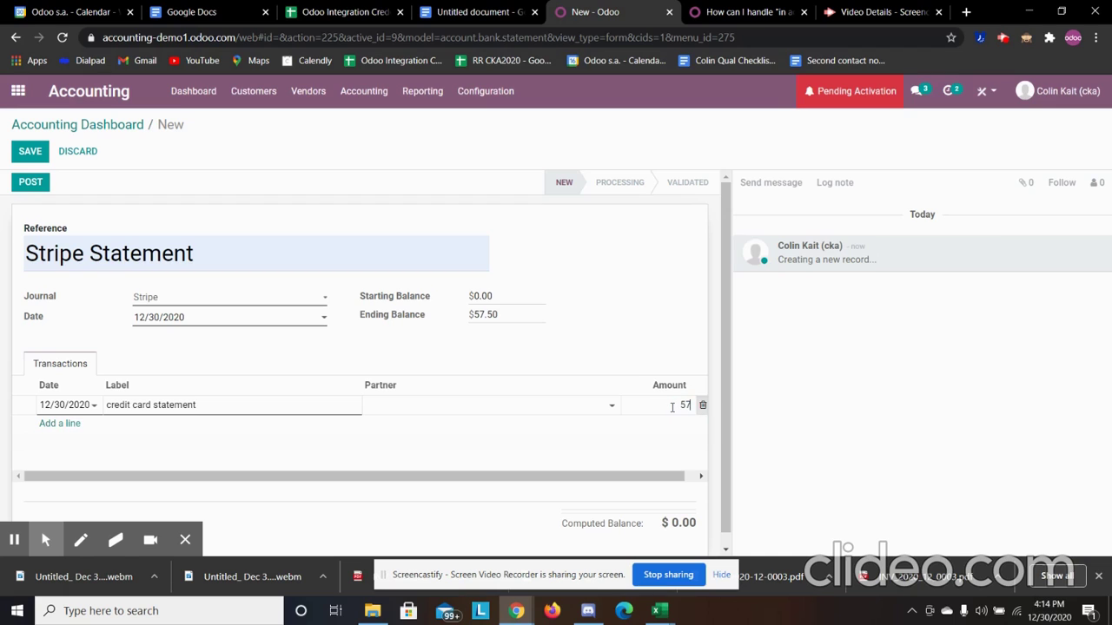
left_click(29, 151)
left_click(35, 182)
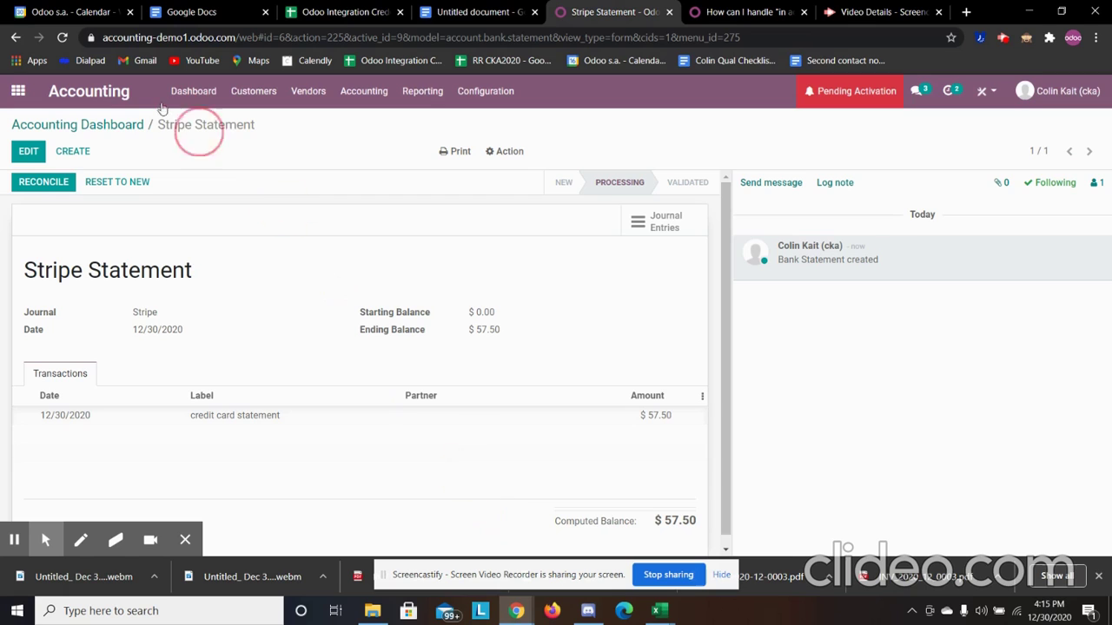
left_click(100, 125)
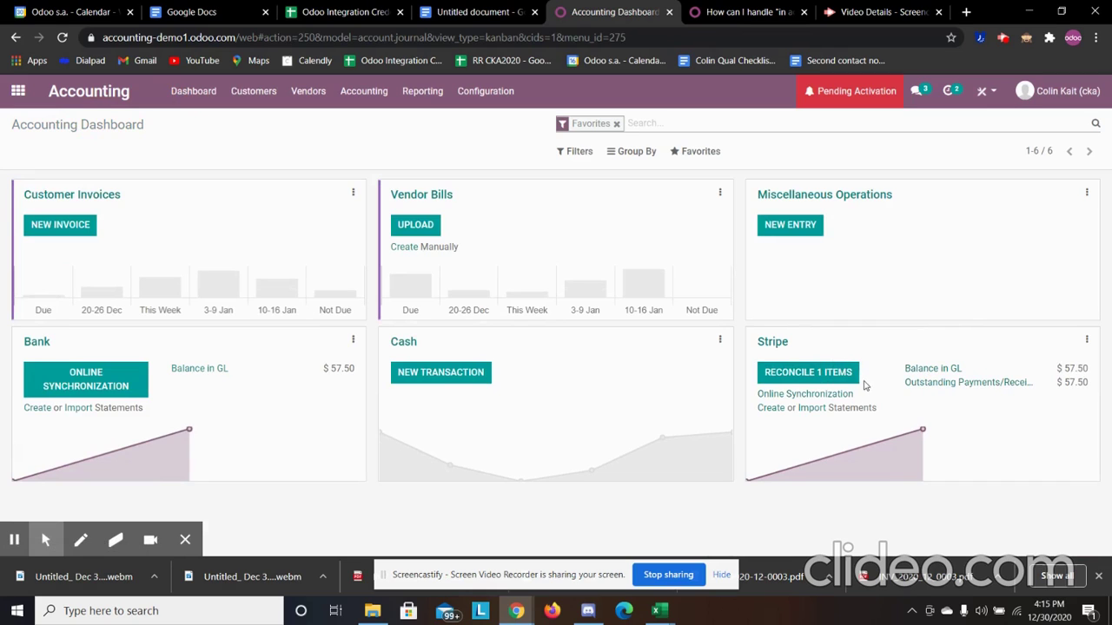
Step: Match the Stripe $57.50 statement line to the $57.50 customer payment and validate it
left_click(838, 373)
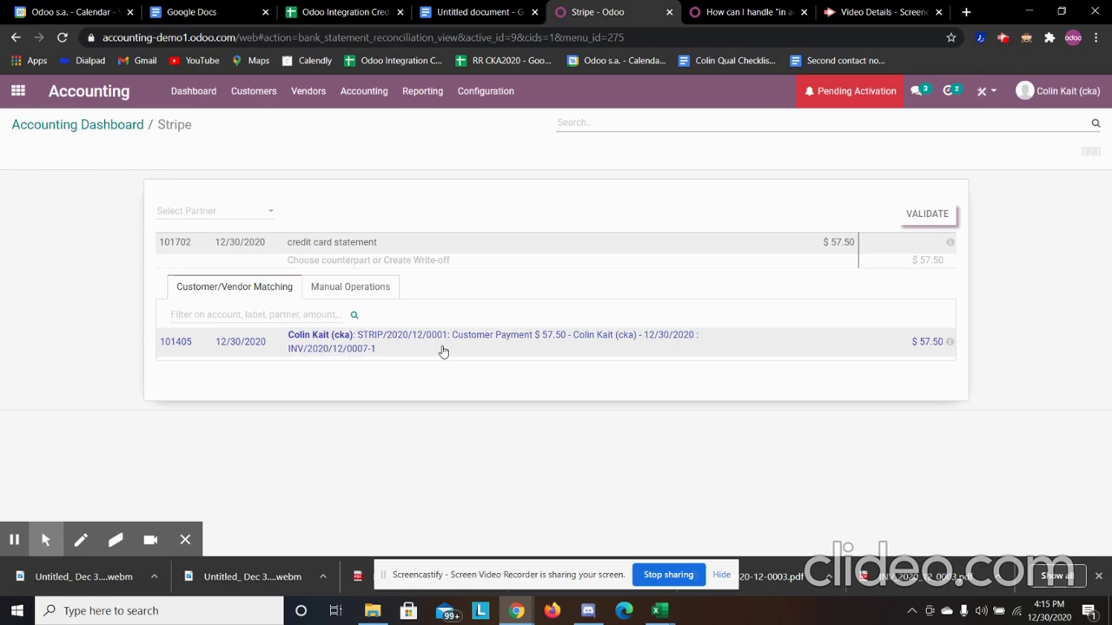
left_click(321, 350)
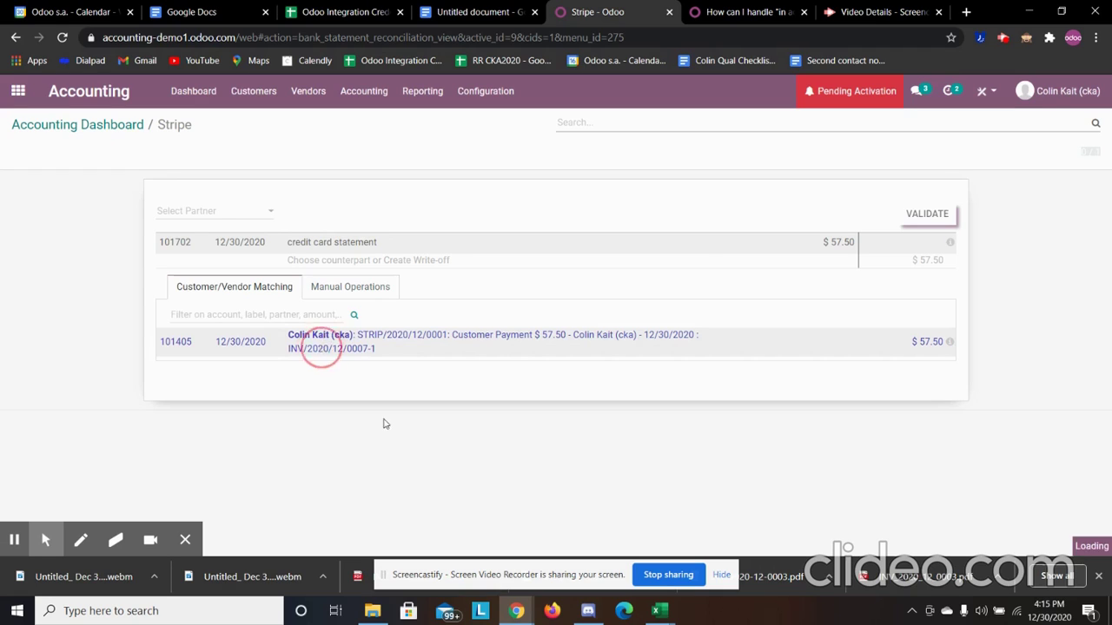
left_click(926, 215)
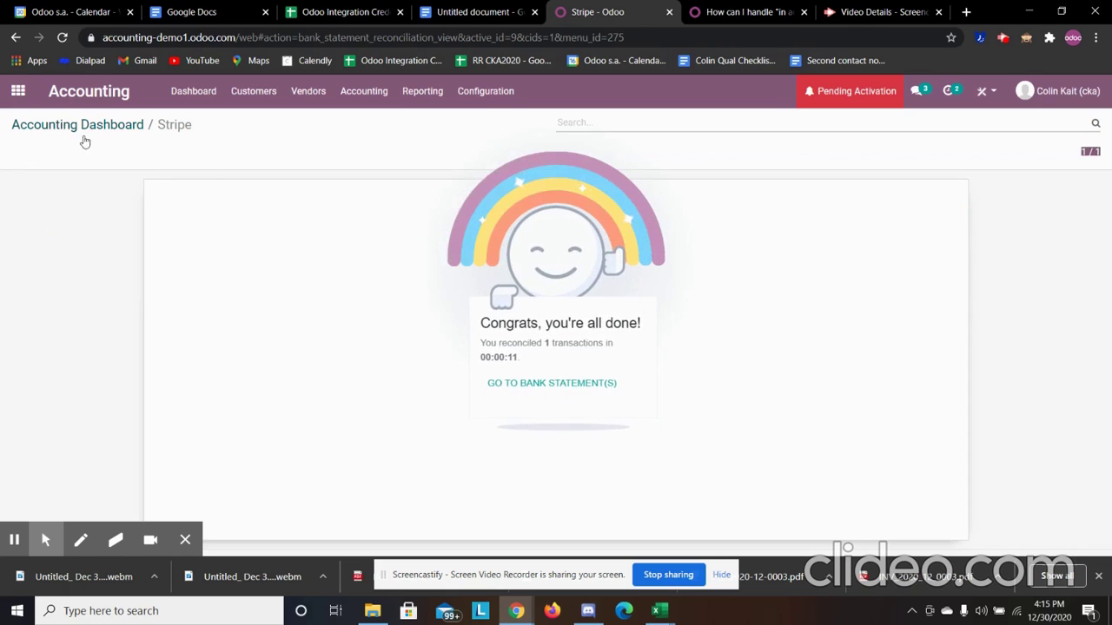
left_click(34, 127)
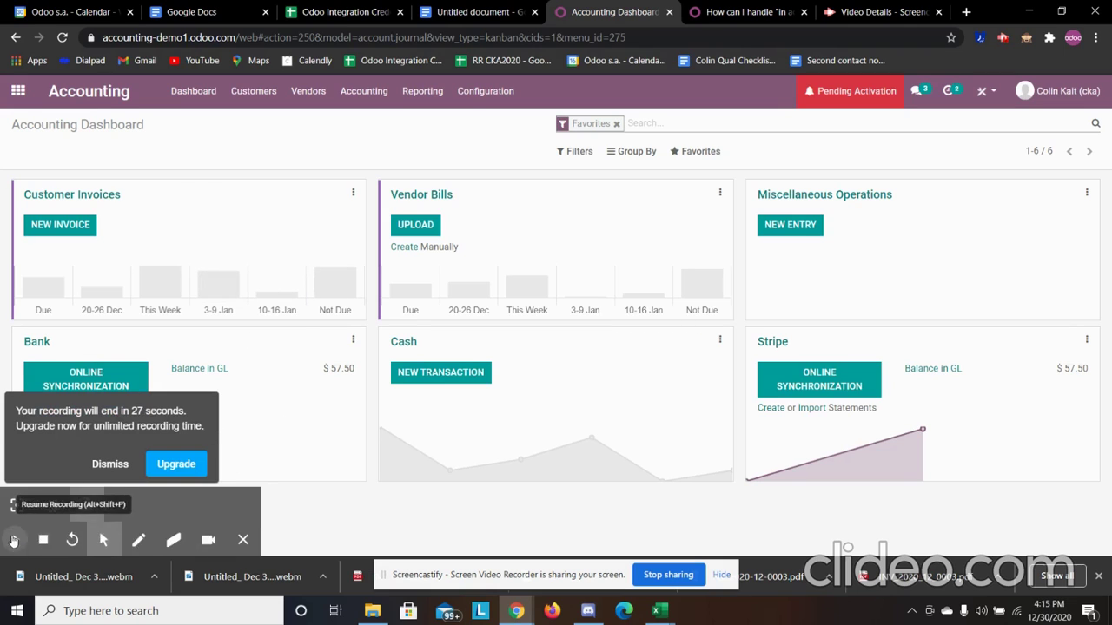
Step: Open the General Ledger and expand accounts 201000, 121000, 101402 and 101702
left_click(367, 96)
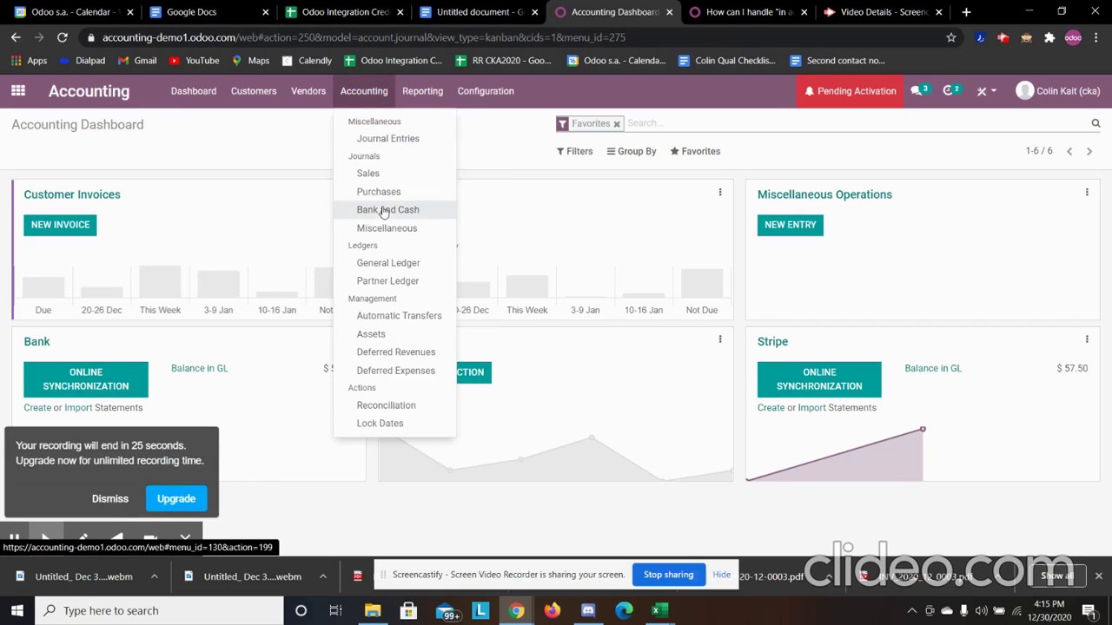
left_click(385, 265)
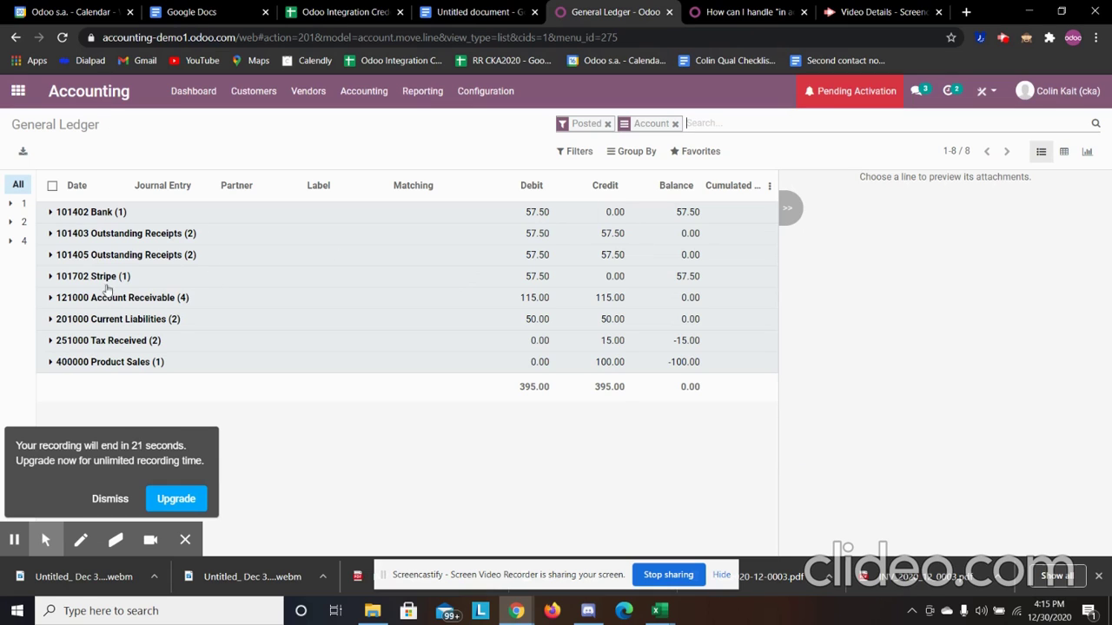
left_click(146, 320)
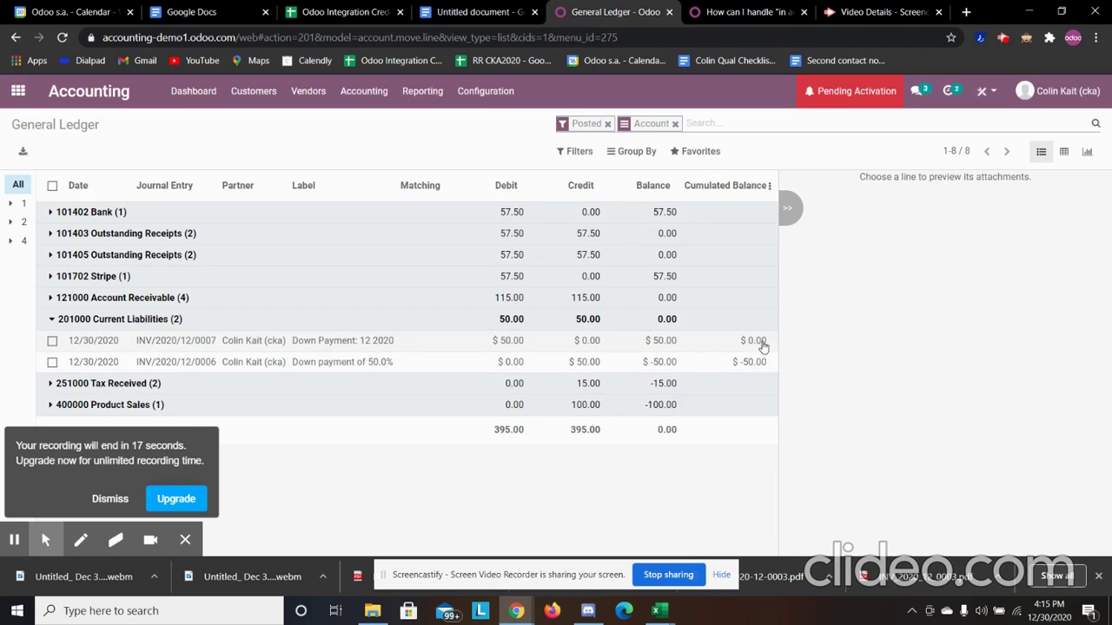
left_click(145, 300)
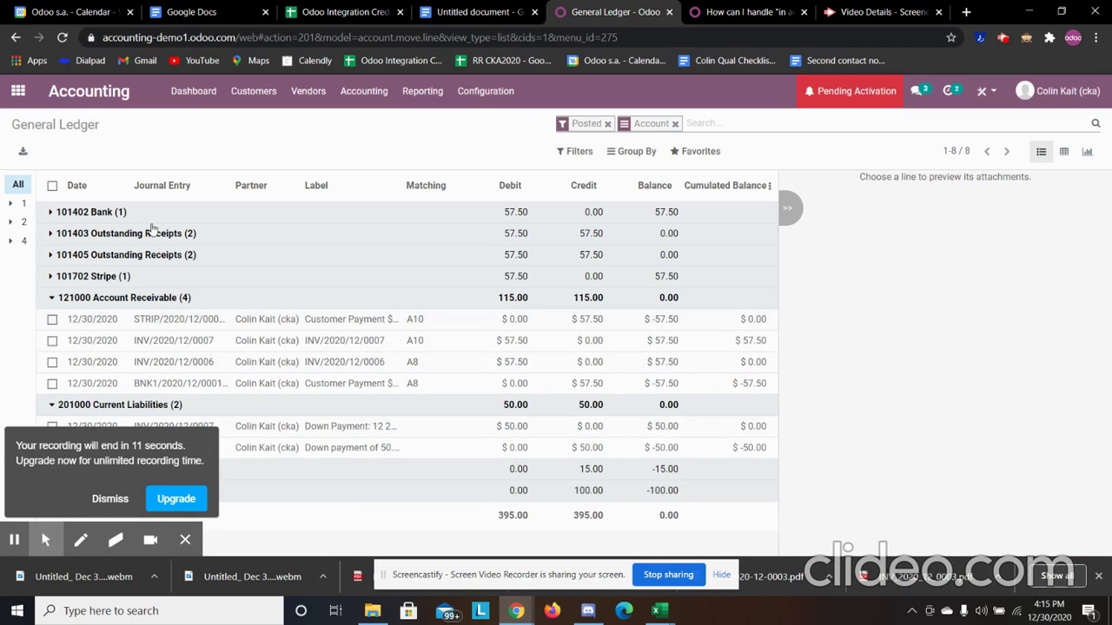
left_click(115, 216)
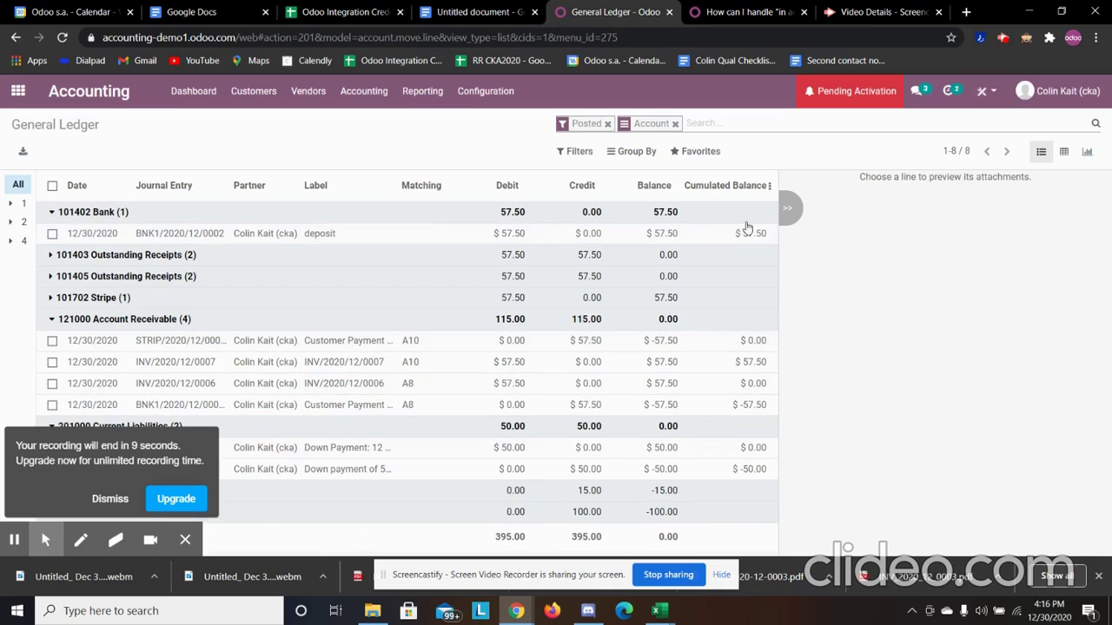
left_click(66, 299)
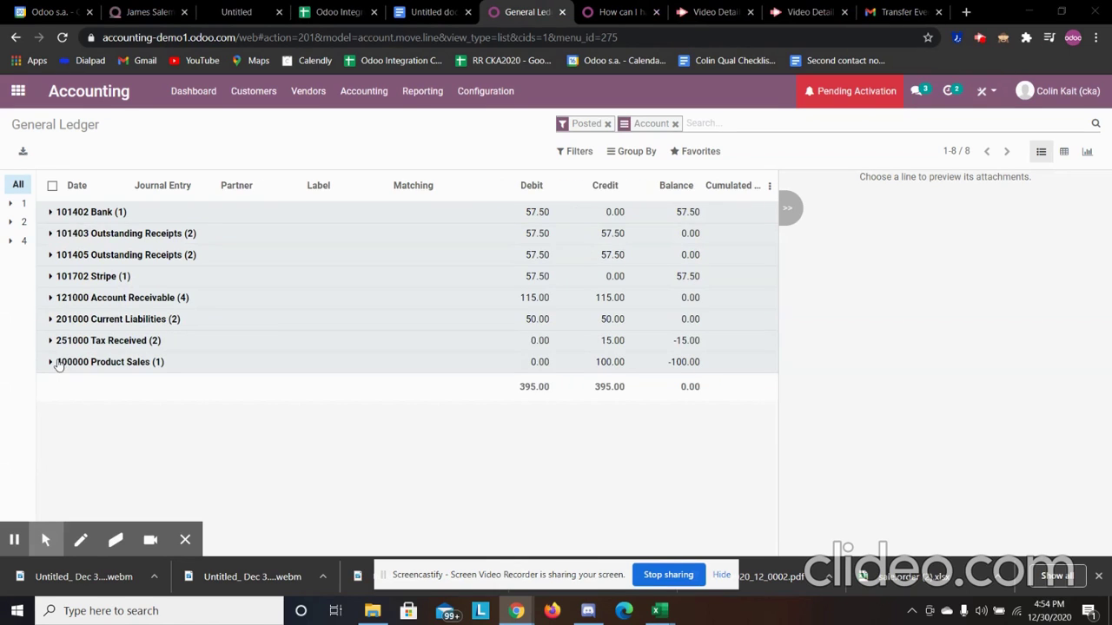
Step: Expand the 400000 Product Sales, 121000 Account Receivable and 251000 Tax Received rows in the General Ledger
left_click(61, 364)
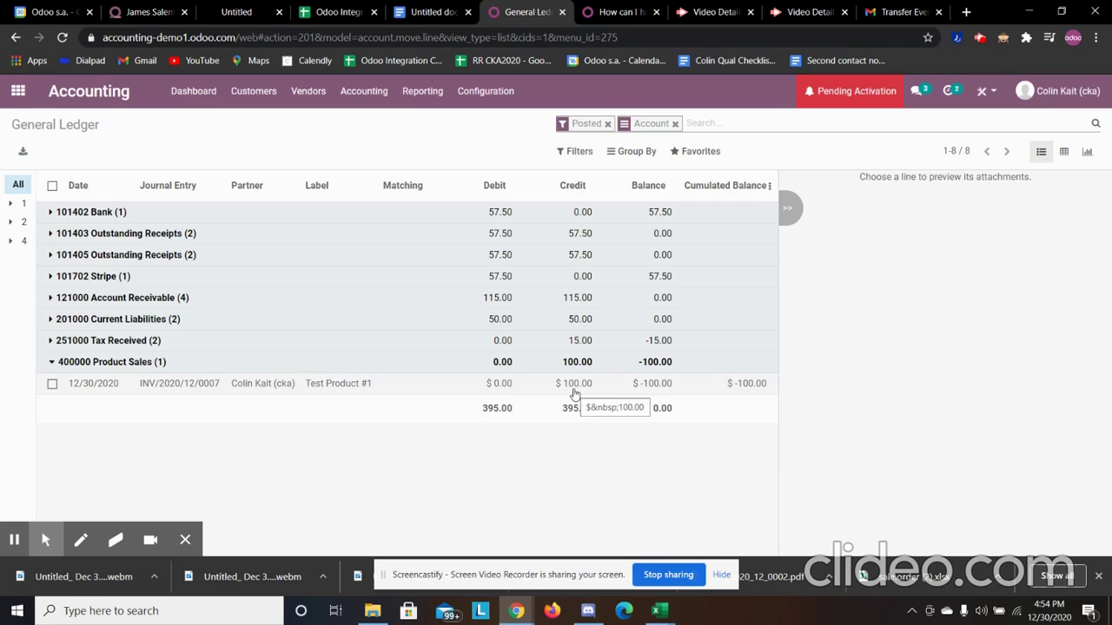
left_click(131, 297)
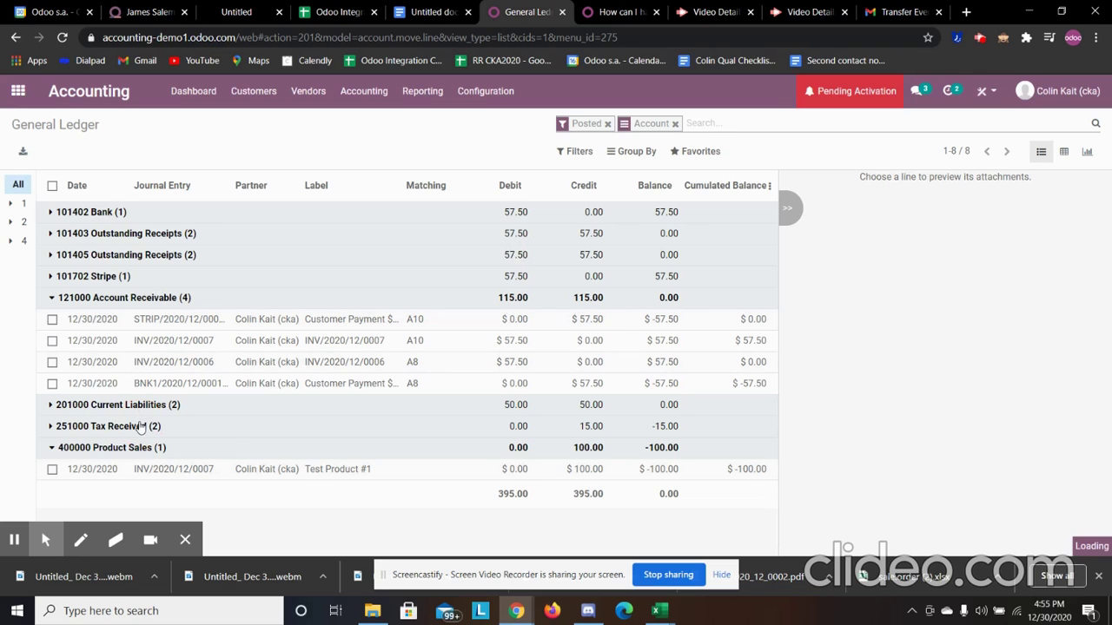
left_click(234, 426)
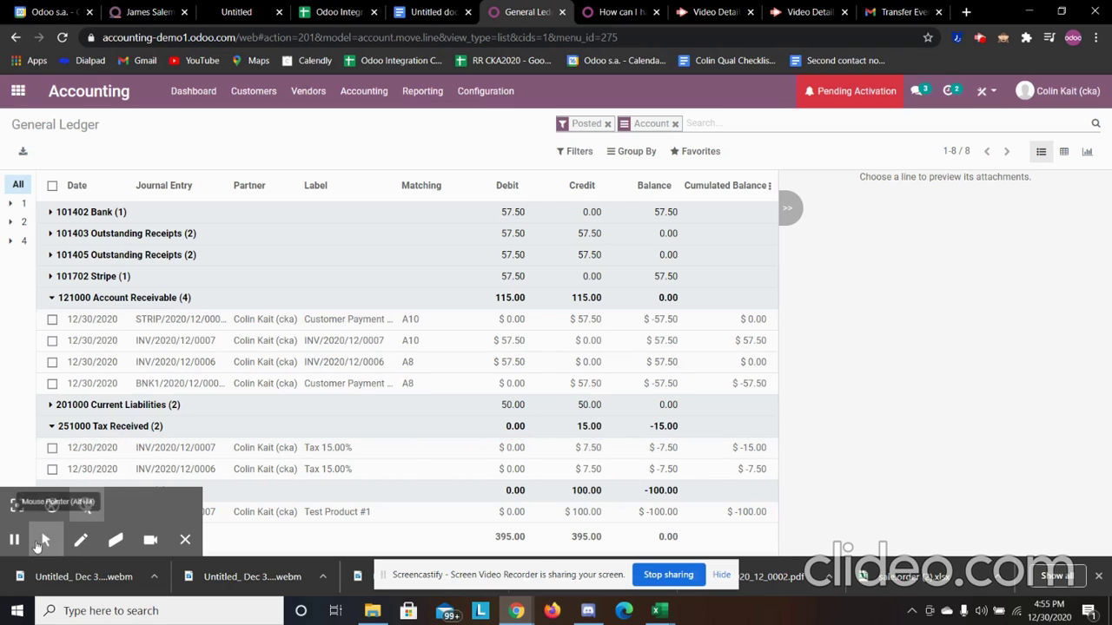
left_click(86, 506)
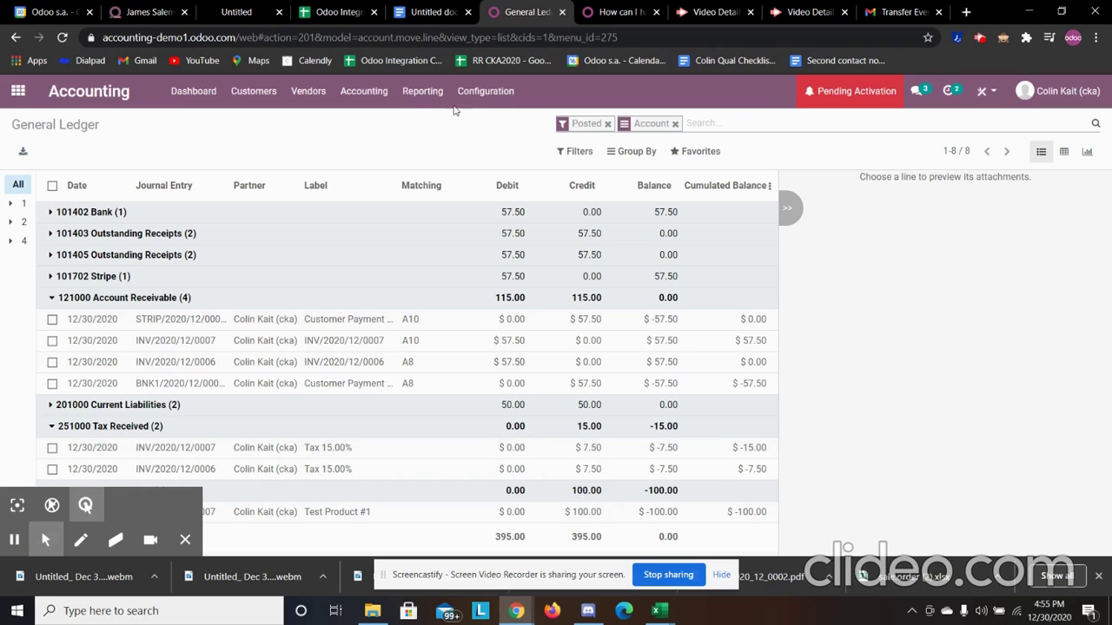
left_click(423, 91)
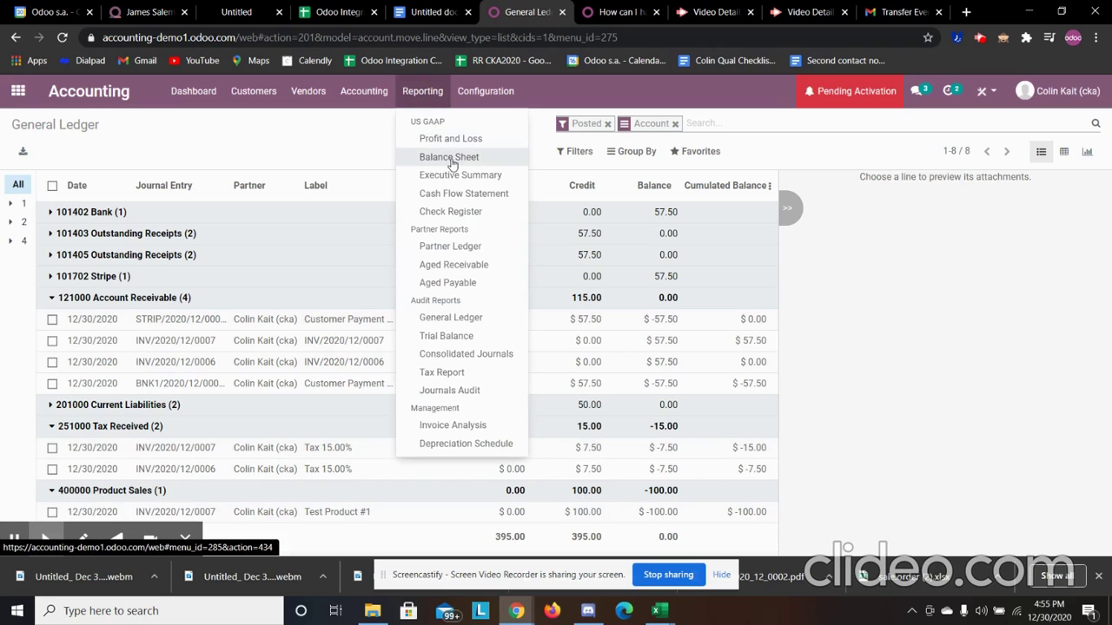
Step: Open the Balance Sheet and review $115.00 assets against $15.00 Tax Received and $100.00 current year earnings
left_click(451, 160)
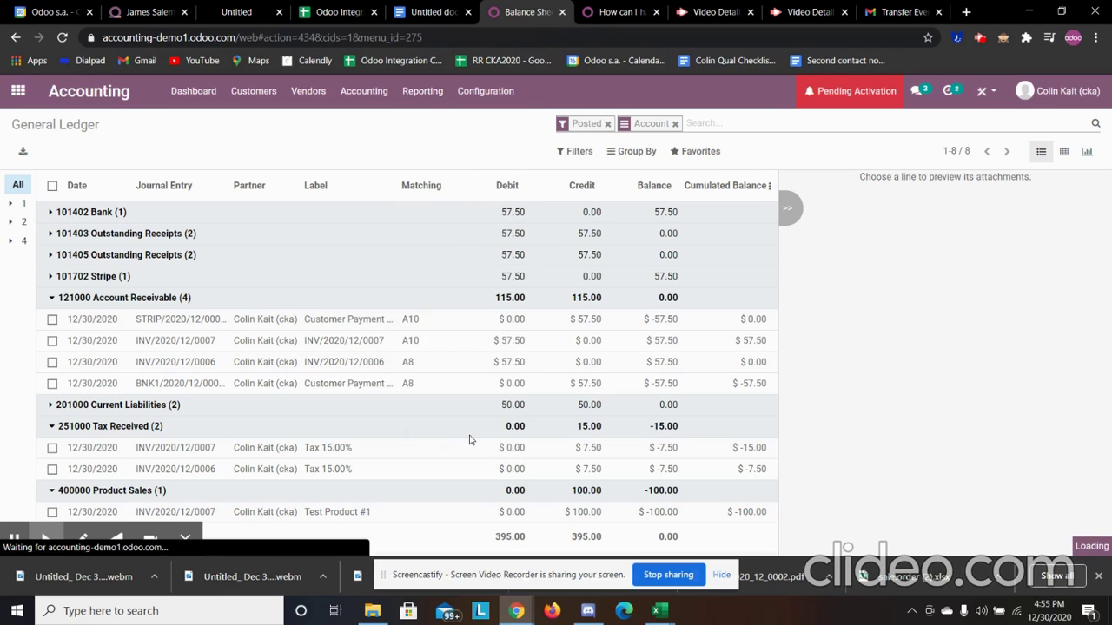
scroll(464, 430, "down", 1)
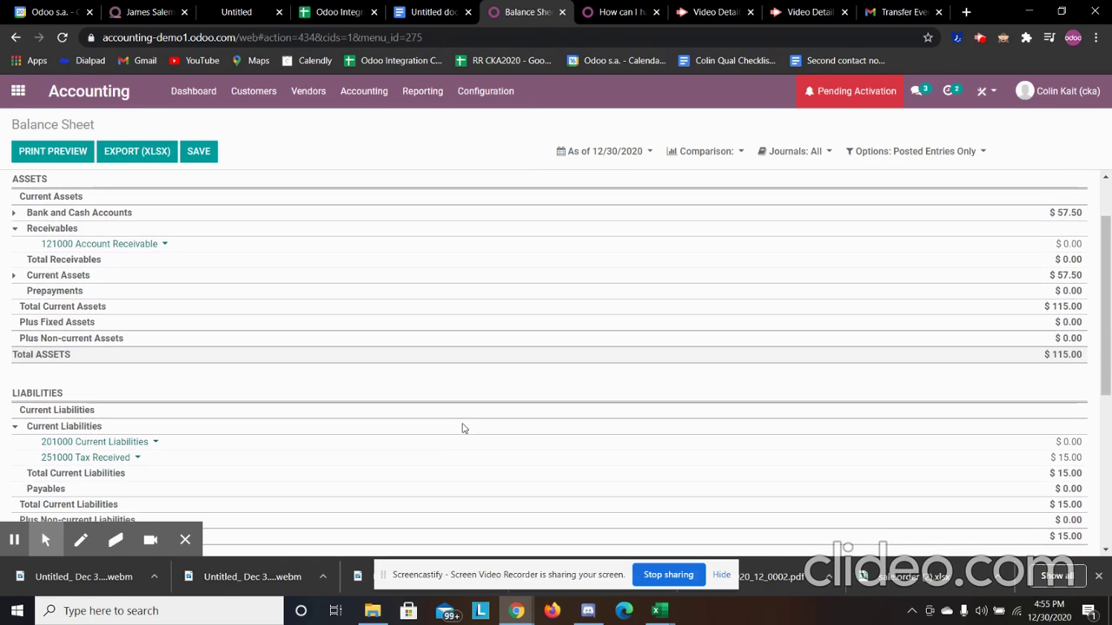
scroll(180, 321, "down", 1)
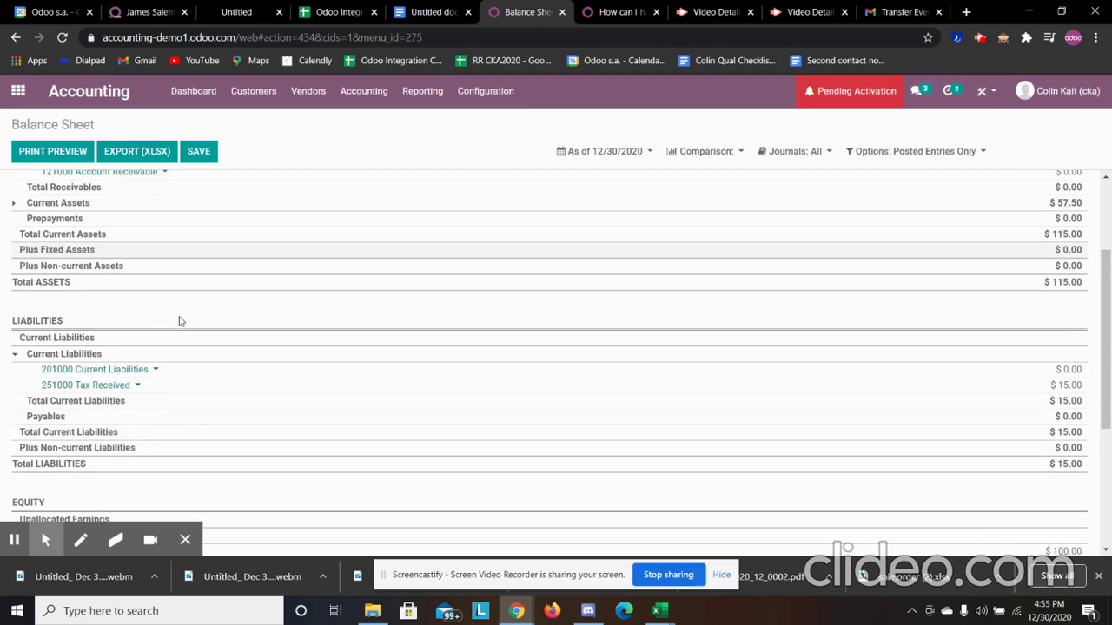
scroll(290, 349, "down", 1)
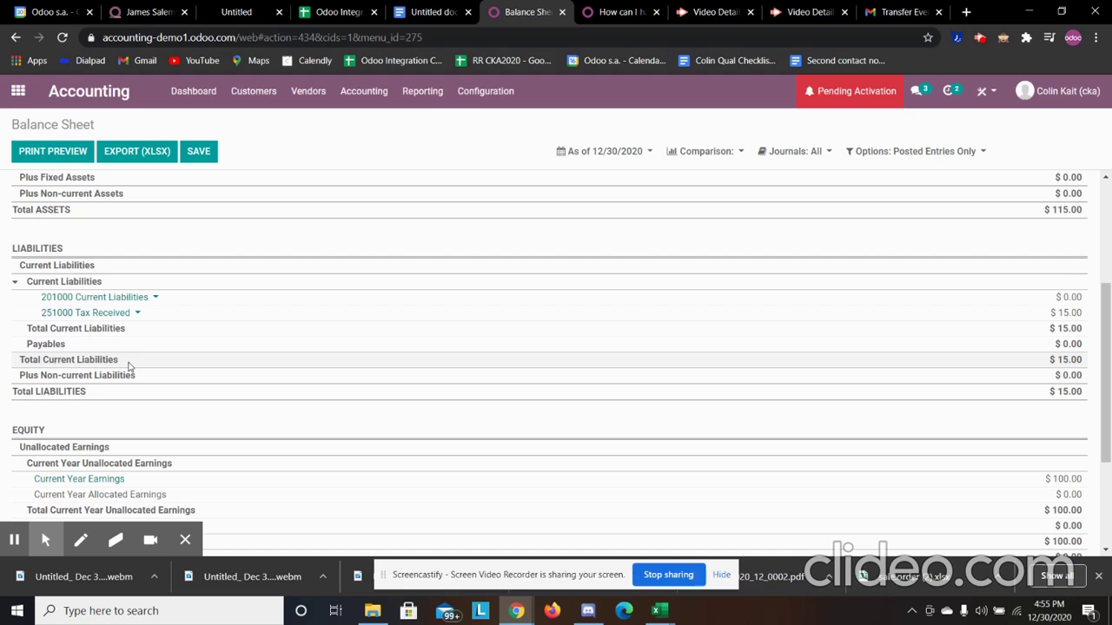
scroll(130, 364, "up", 3)
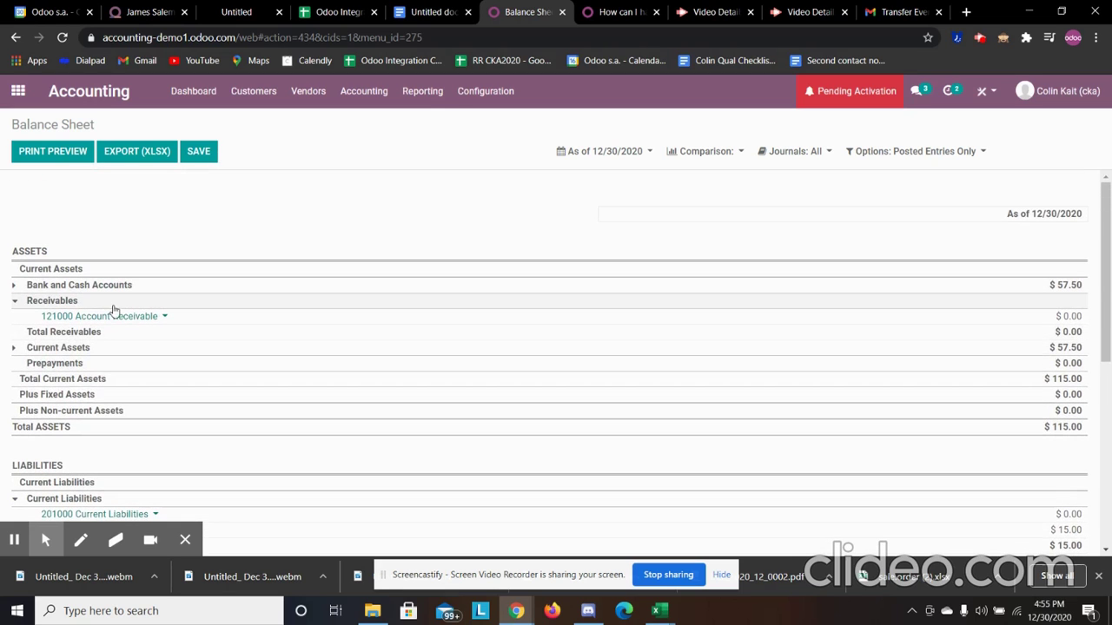
scroll(222, 382, "down", 2)
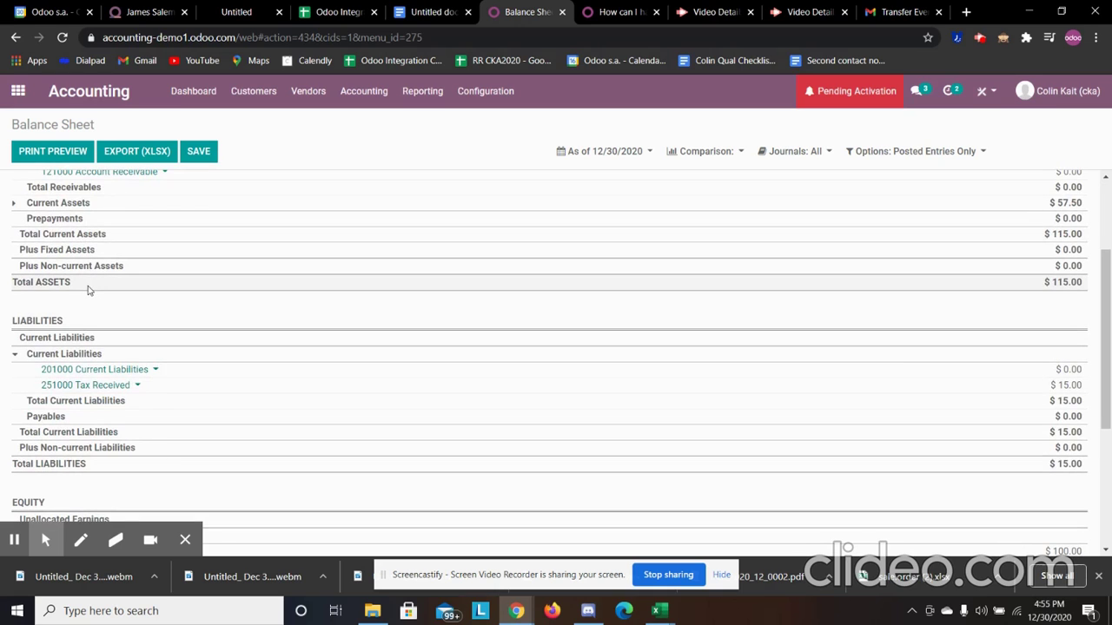
scroll(88, 289, "down", 3)
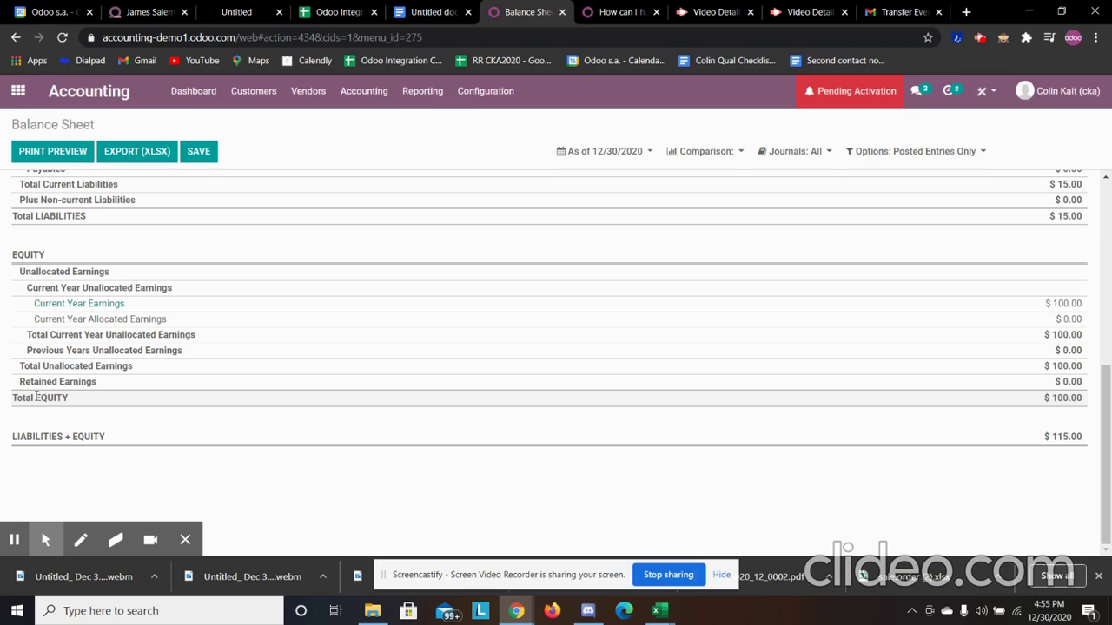